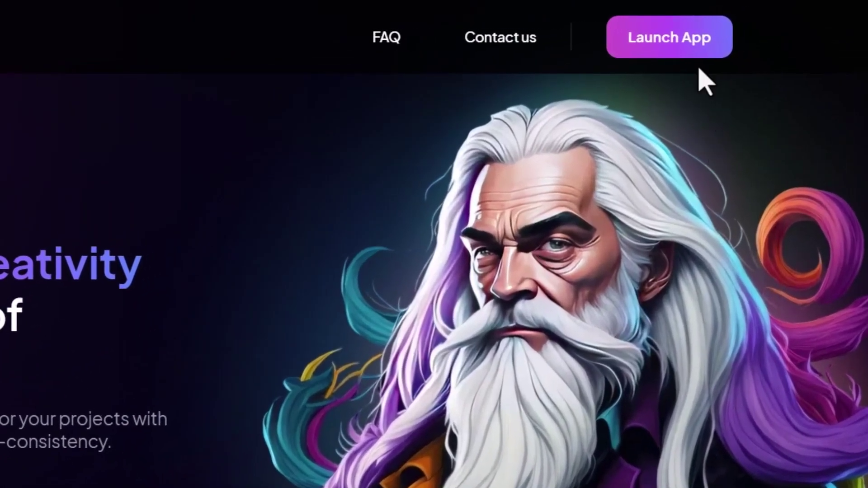
Step: Launch the Leonardo.Ai web app from the landing page and go to the Community Feed
{"action": "left_click", "coordinate": [704, 26]}
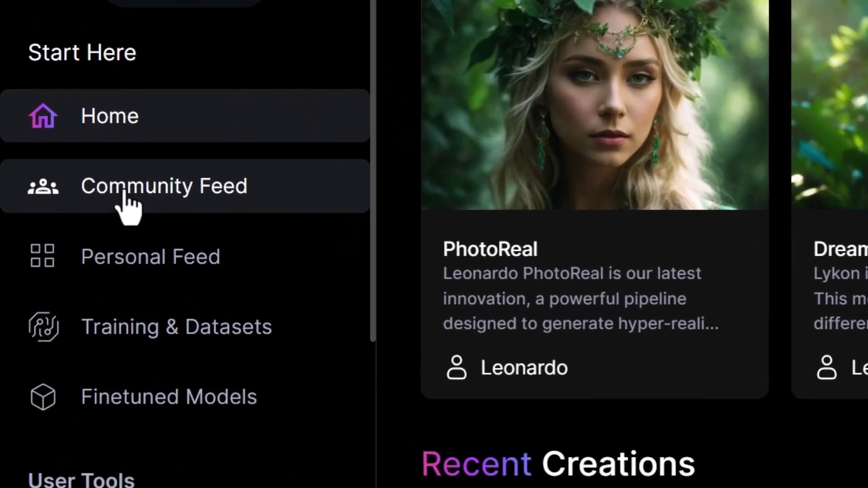
{"action": "left_click", "coordinate": [183, 192]}
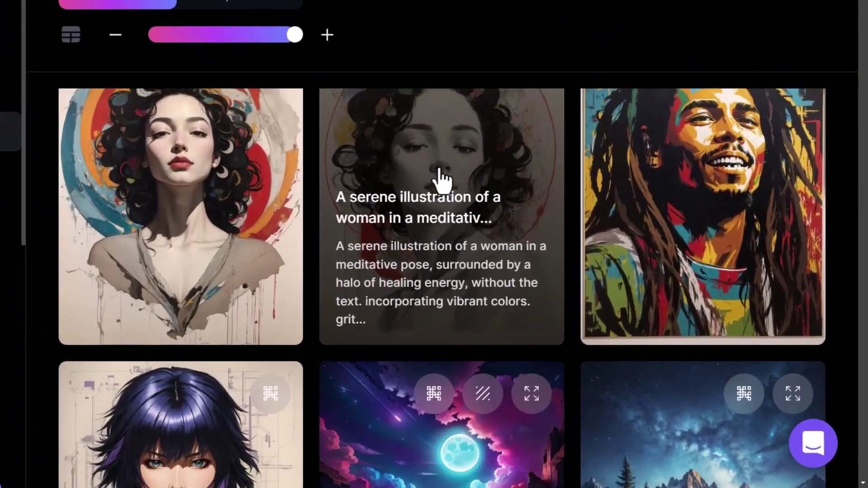
Step: Scroll through the Community Feed grid and open the Neon light art image's details
{"action": "scroll", "coordinate": [440, 180], "scroll_direction": "down", "scroll_amount": 6}
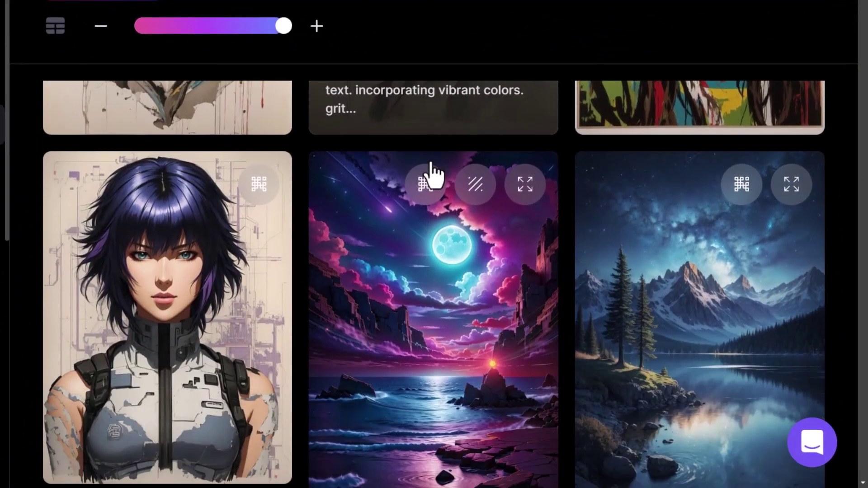
{"action": "scroll", "coordinate": [434, 174], "scroll_direction": "down", "scroll_amount": 8}
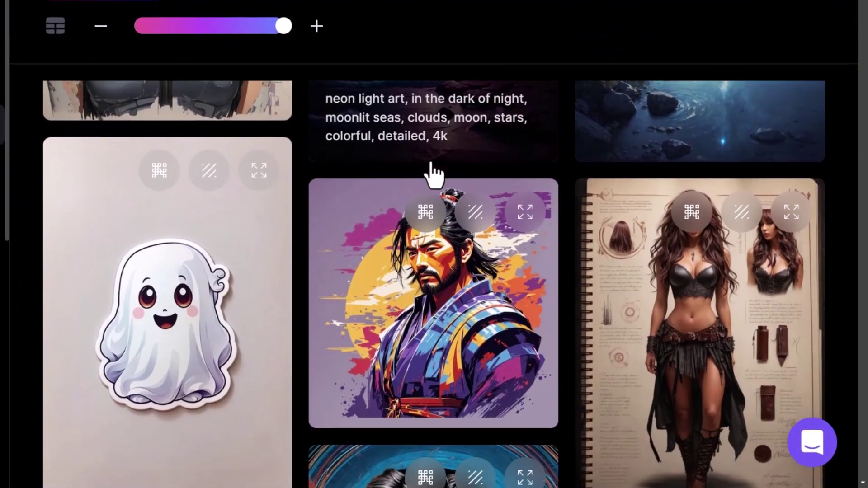
{"action": "scroll", "coordinate": [433, 174], "scroll_direction": "down", "scroll_amount": 9}
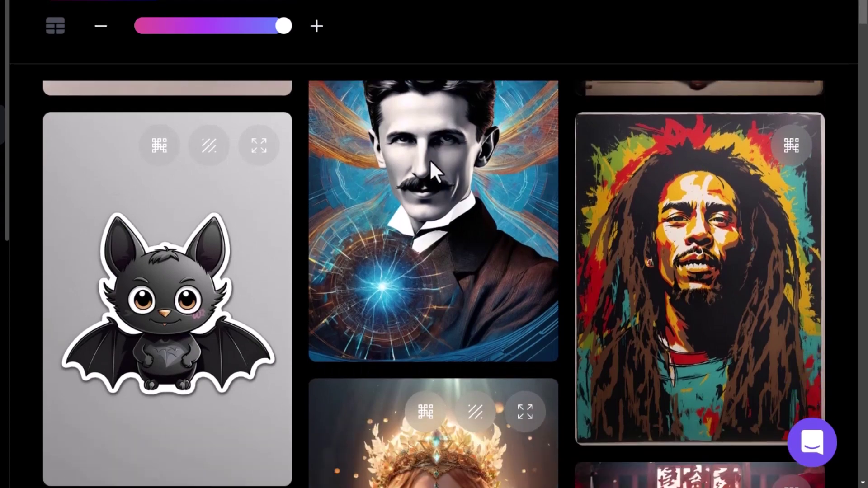
{"action": "scroll", "coordinate": [433, 174], "scroll_direction": "up", "scroll_amount": 11}
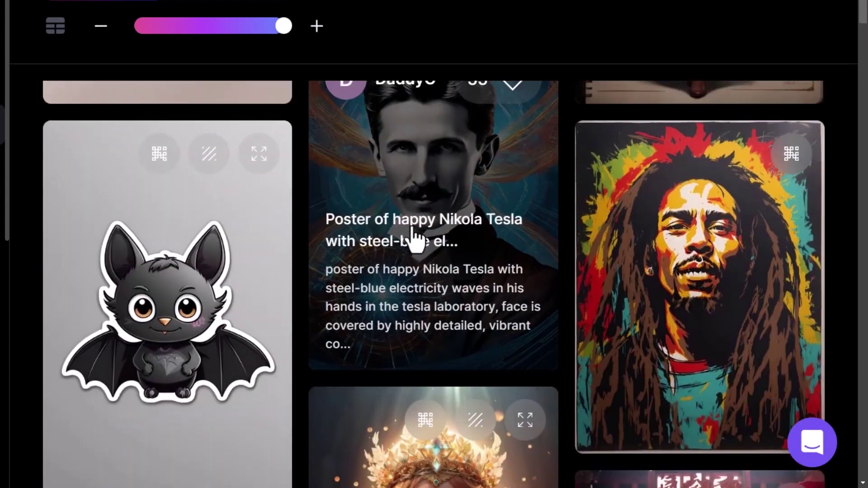
{"action": "scroll", "coordinate": [414, 237], "scroll_direction": "up", "scroll_amount": 8}
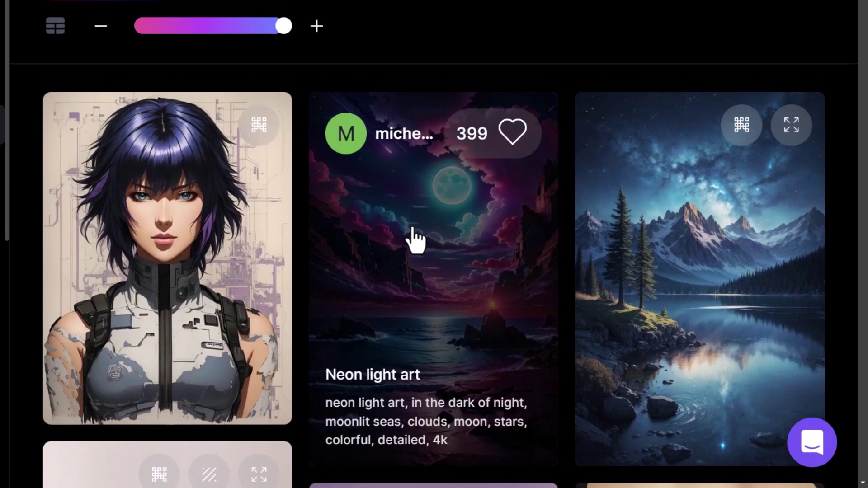
{"action": "left_click", "coordinate": [429, 247]}
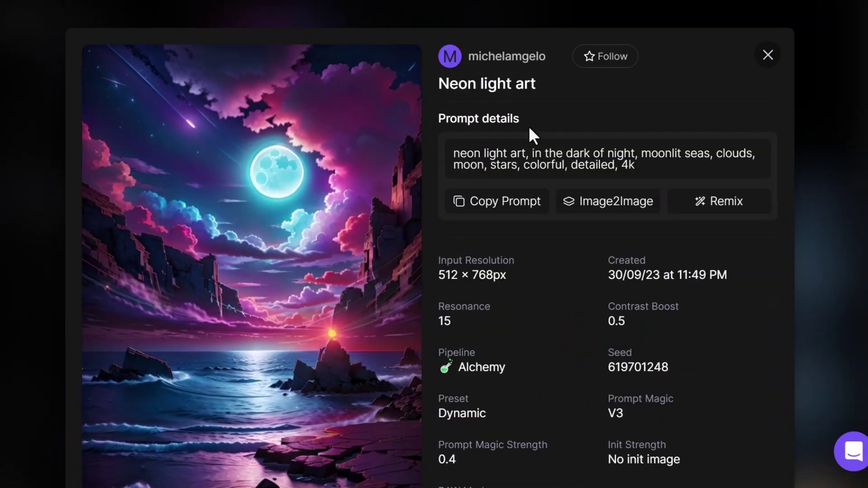
{"action": "left_click_drag", "start_coordinate": [453, 153], "coordinate": [635, 169]}
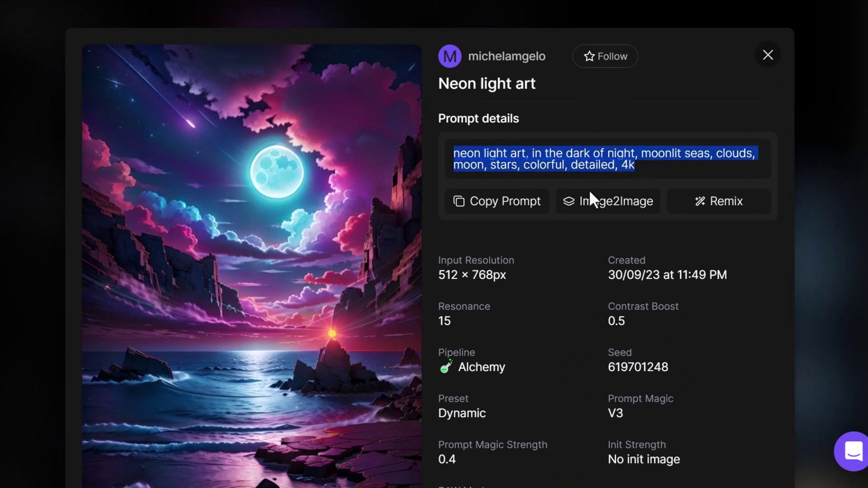
{"action": "left_click", "coordinate": [596, 154]}
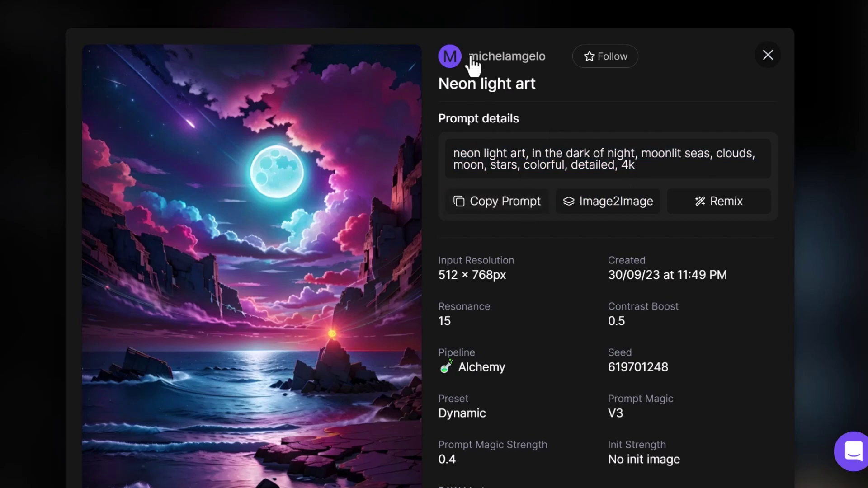
{"action": "scroll", "coordinate": [523, 265], "scroll_direction": "down", "scroll_amount": 3}
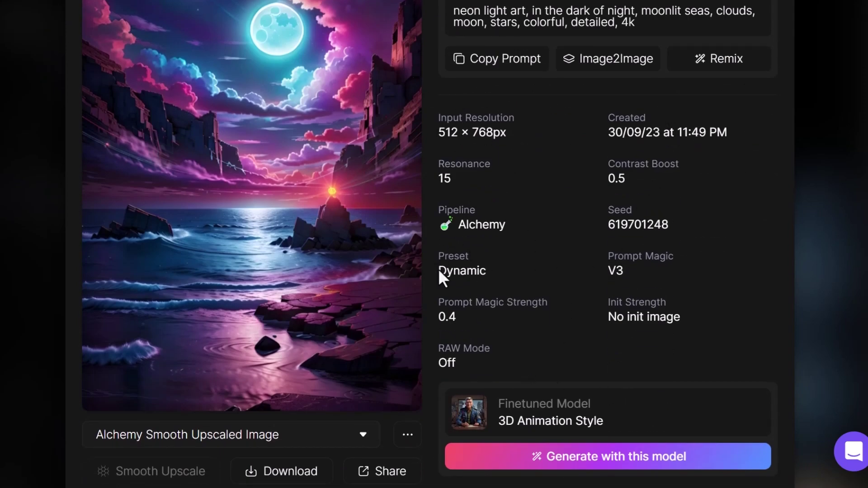
{"action": "scroll", "coordinate": [552, 287], "scroll_direction": "down", "scroll_amount": 2}
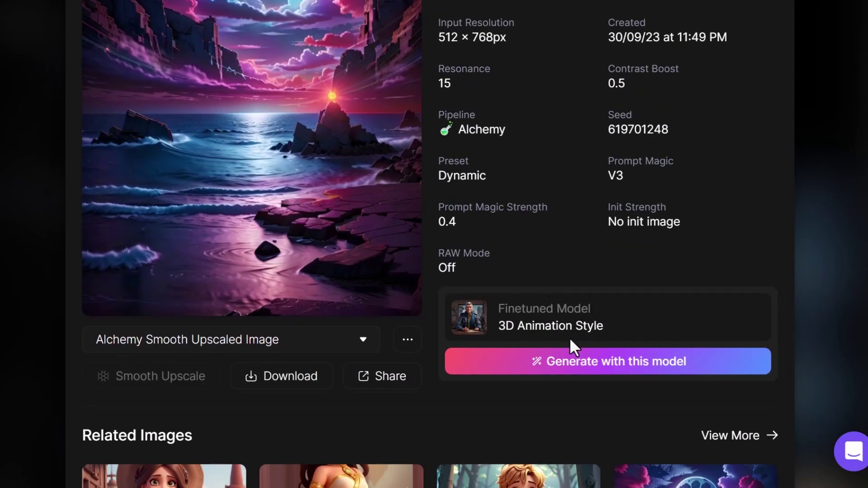
{"action": "scroll", "coordinate": [569, 338], "scroll_direction": "up", "scroll_amount": 5}
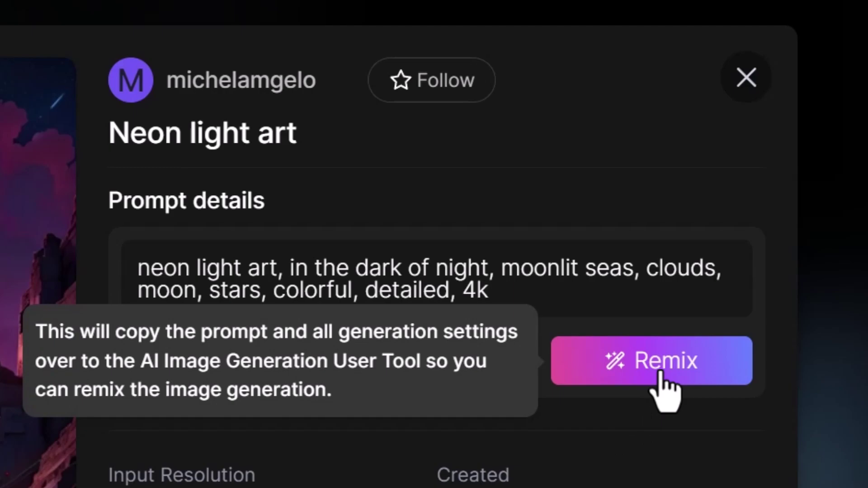
Step: Remix the Neon light art prompt with 'wolf howling,' inserted before 'moonlit' and generate
{"action": "left_click", "coordinate": [660, 375]}
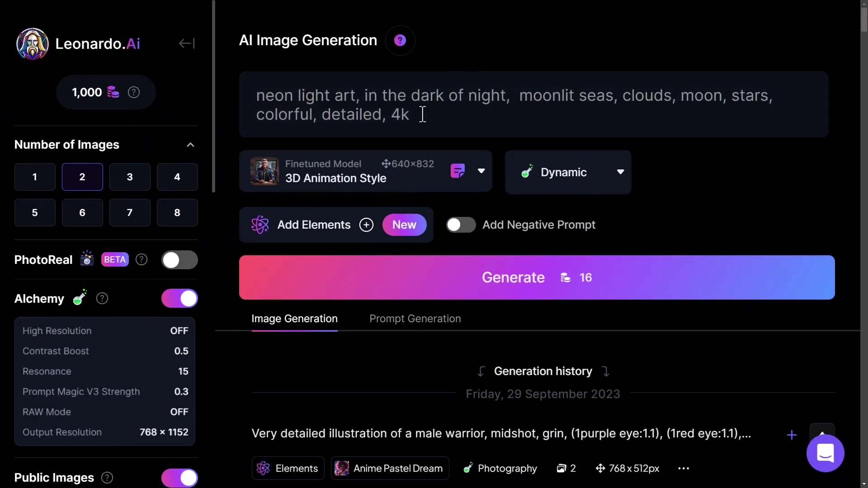
{"action": "left_click", "coordinate": [422, 114]}
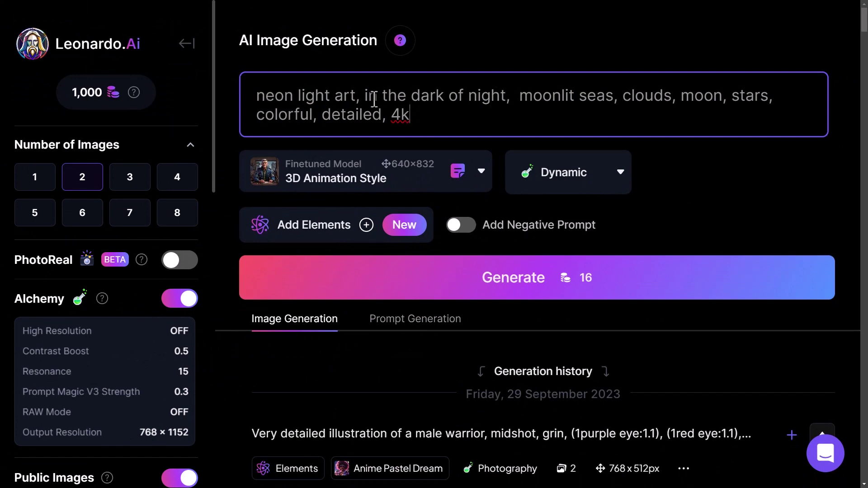
{"action": "type", "text": "wolf howling,"}
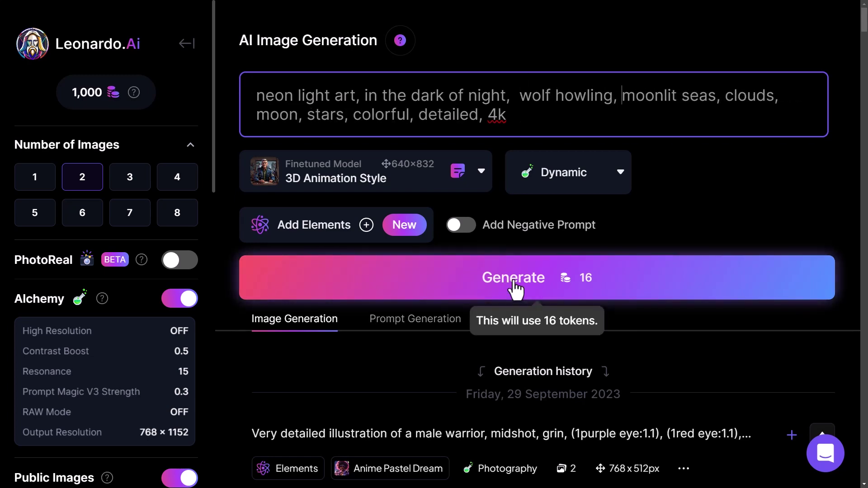
{"action": "left_click", "coordinate": [522, 296]}
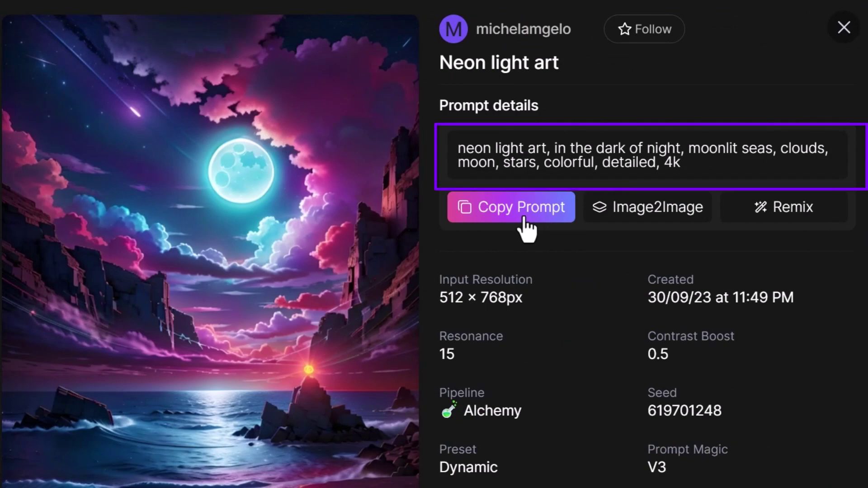
Step: Copy the Neon light art prompt and start a generation with the 3D Animation Style model
{"action": "left_click", "coordinate": [524, 222]}
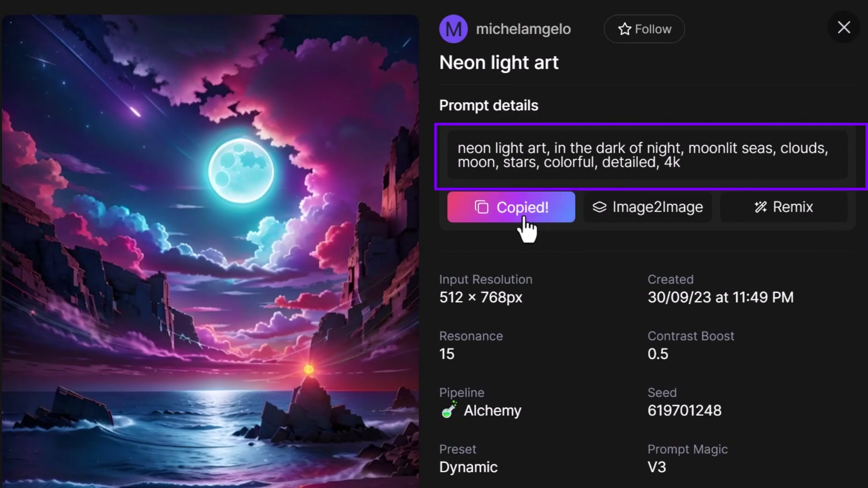
{"action": "scroll", "coordinate": [519, 145], "scroll_direction": "down", "scroll_amount": 10}
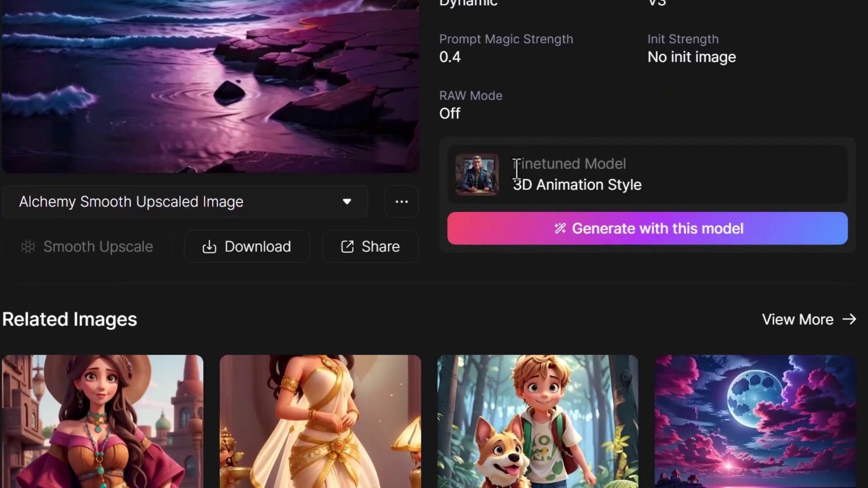
{"action": "scroll", "coordinate": [522, 236], "scroll_direction": "up", "scroll_amount": 8}
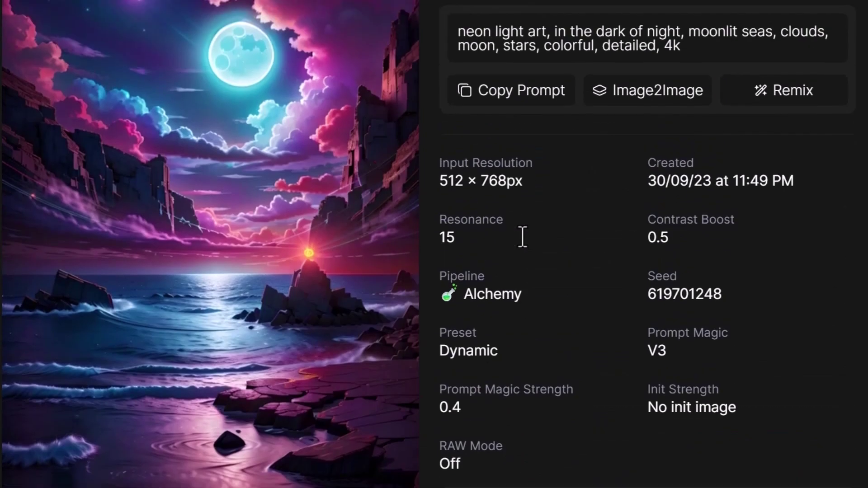
{"action": "scroll", "coordinate": [196, 94], "scroll_direction": "down", "scroll_amount": 6}
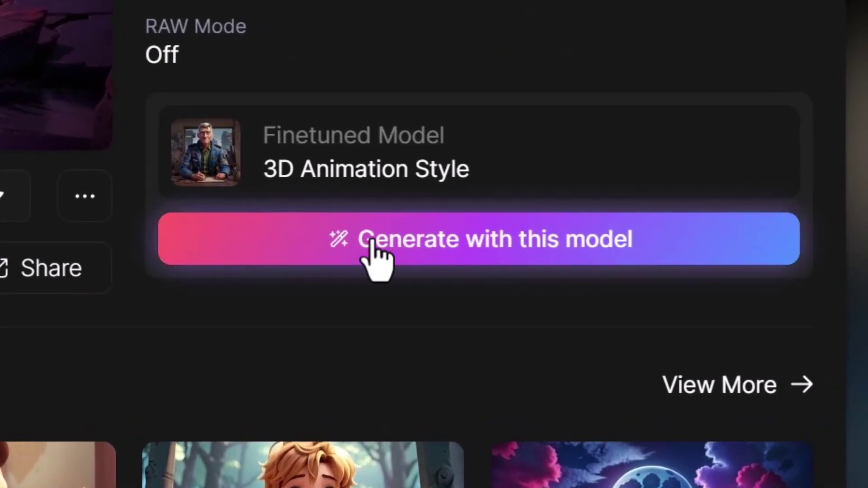
{"action": "left_click", "coordinate": [372, 245]}
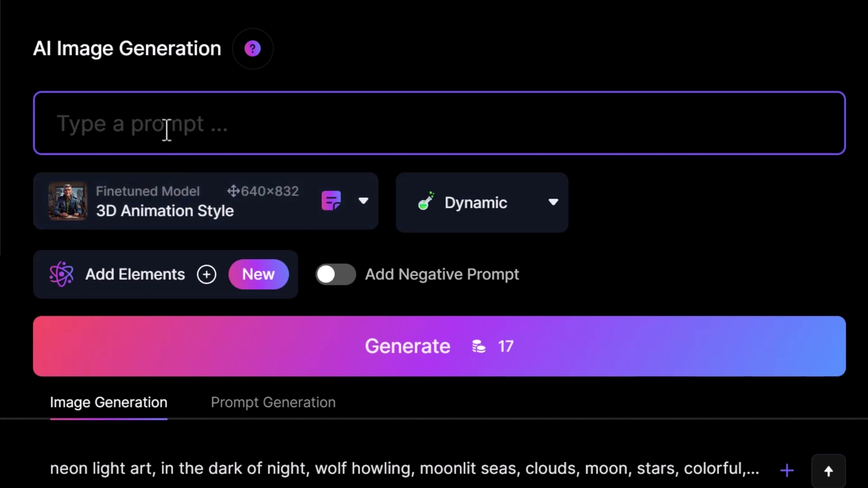
Step: Generate 'midnight moon over the pyramids in egypt' and view the two-moon result full size
{"action": "type", "text": "midnight moon over the pyramids in egypt"}
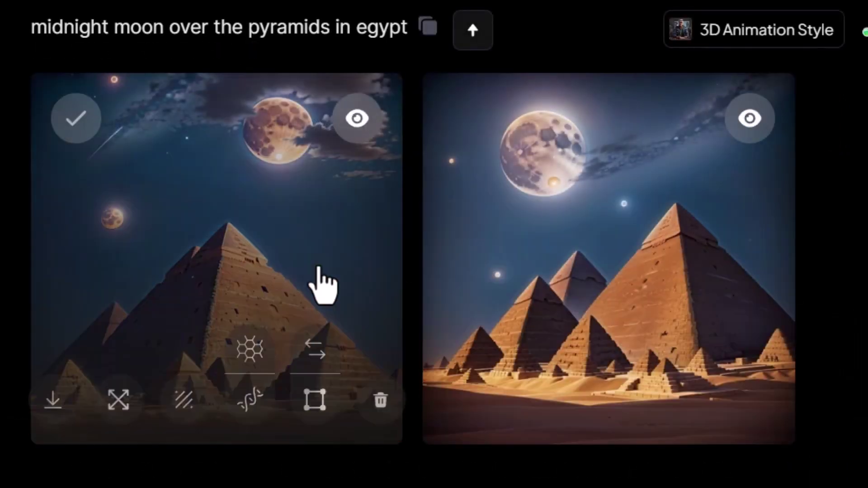
{"action": "mouse_move", "coordinate": [420, 247]}
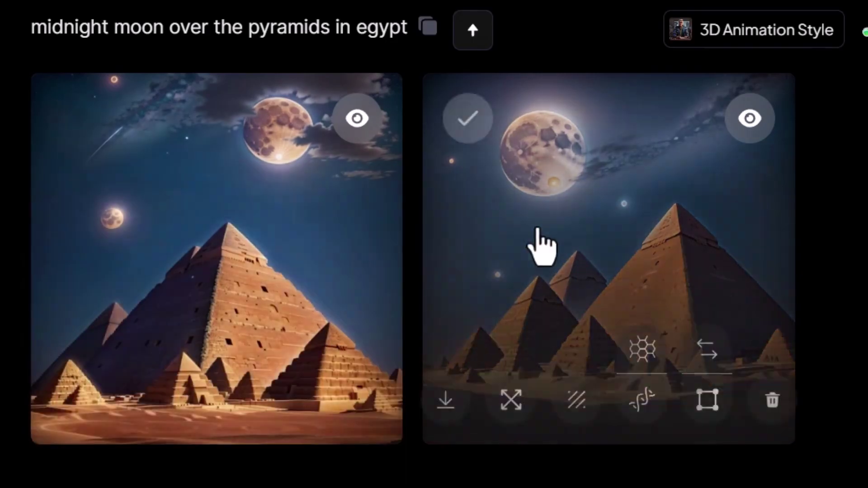
{"action": "left_click", "coordinate": [542, 246]}
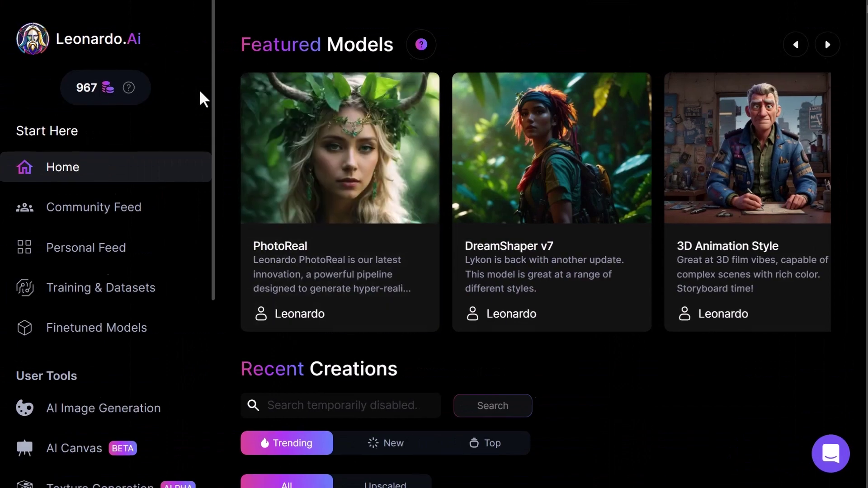
Step: Return to AI Image Generation and scroll the settings panel down to Input Dimensions and back
{"action": "scroll", "coordinate": [195, 271], "scroll_direction": "down", "scroll_amount": 2}
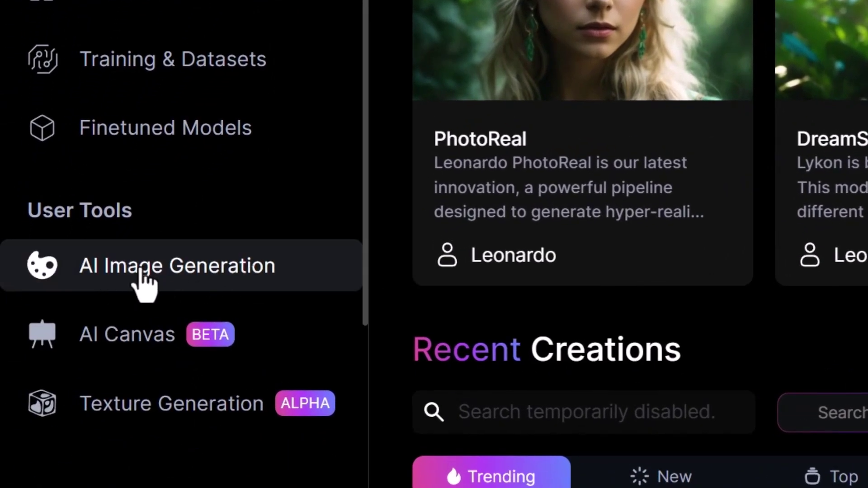
{"action": "left_click", "coordinate": [144, 285]}
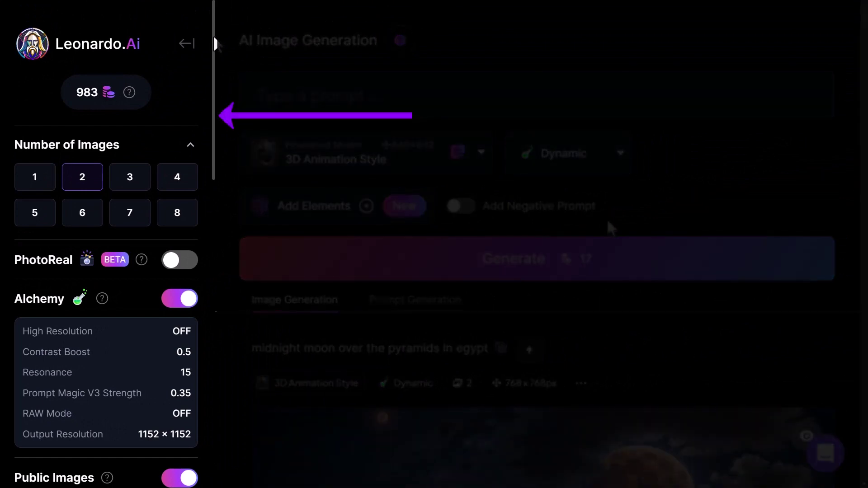
{"action": "left_click_drag", "start_coordinate": [215, 40], "coordinate": [224, 181]}
{"action": "scroll", "coordinate": [225, 181], "scroll_direction": "down", "scroll_amount": 3}
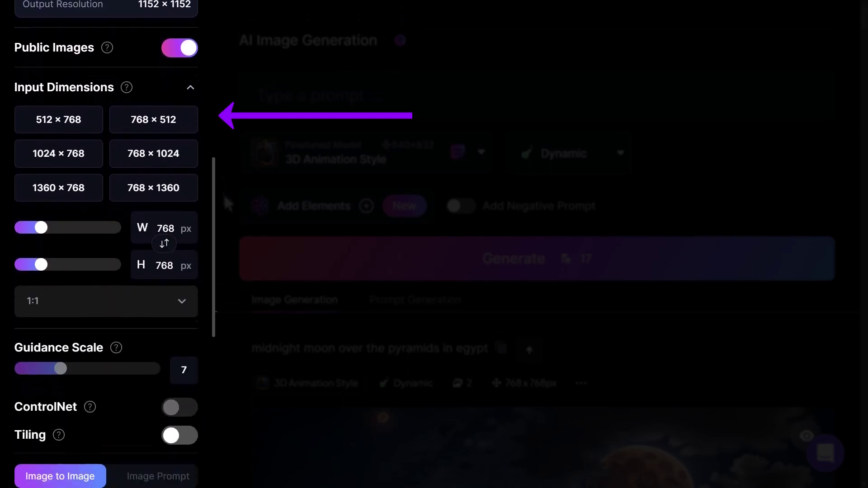
{"action": "scroll", "coordinate": [224, 181], "scroll_direction": "up", "scroll_amount": 4}
{"action": "scroll", "coordinate": [106, 244], "scroll_direction": "up", "scroll_amount": 8}
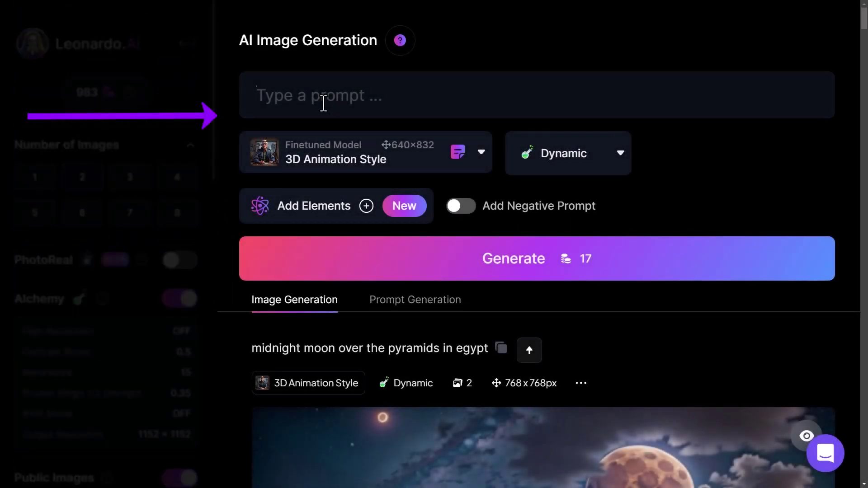
Step: Open the model selector dropdown and scroll to the bottom of the finetuned model list
{"action": "left_click", "coordinate": [312, 99]}
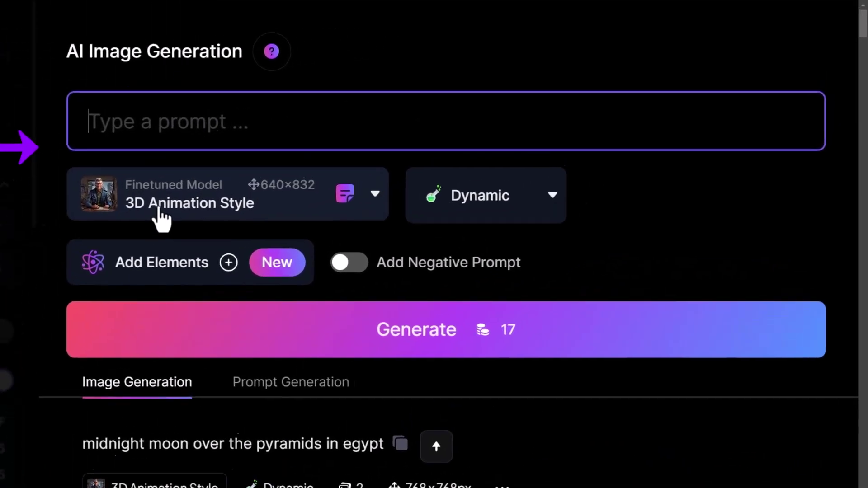
{"action": "left_click", "coordinate": [311, 162]}
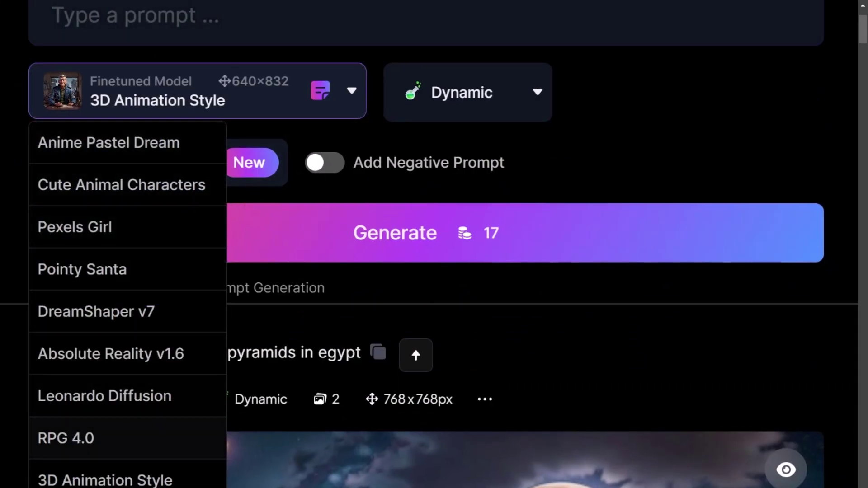
{"action": "left_click", "coordinate": [552, 136]}
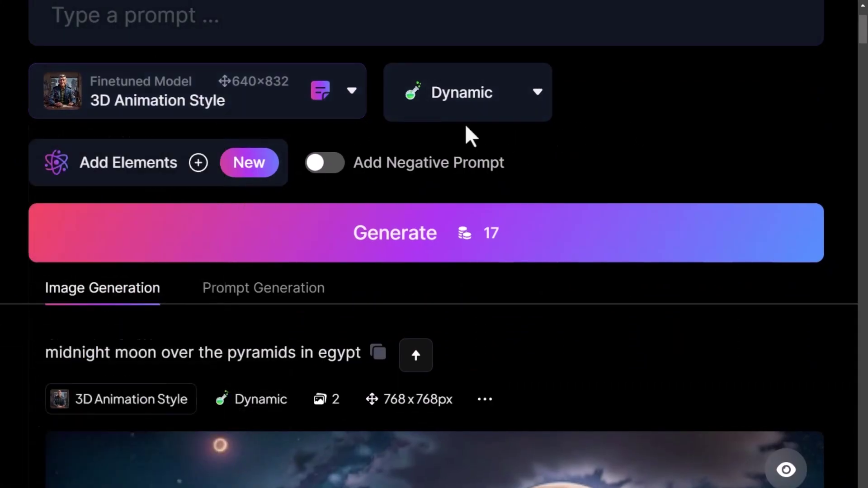
{"action": "left_click", "coordinate": [181, 115]}
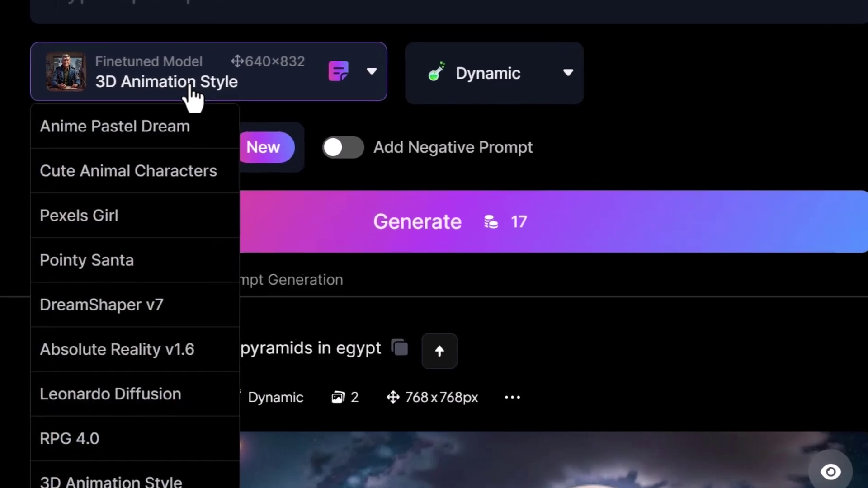
{"action": "scroll", "coordinate": [215, 174], "scroll_direction": "down", "scroll_amount": 5}
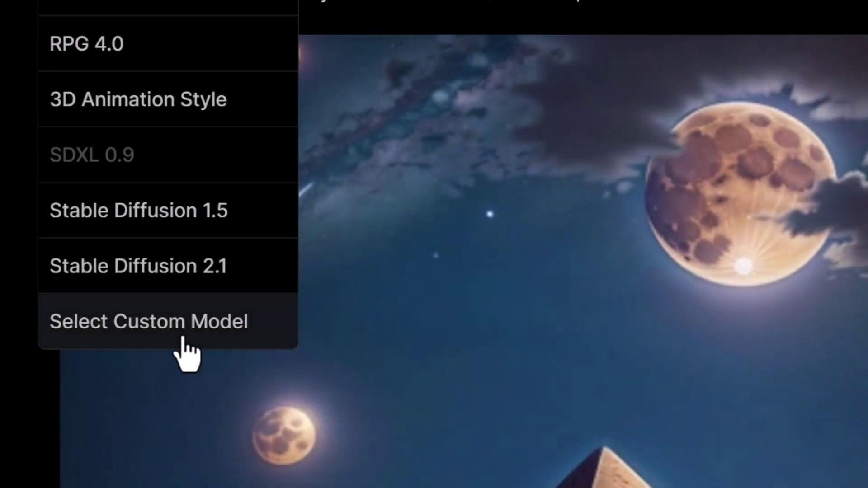
Step: Choose Select Custom Model and scroll through the Platform Models gallery cards
{"action": "left_click", "coordinate": [183, 350]}
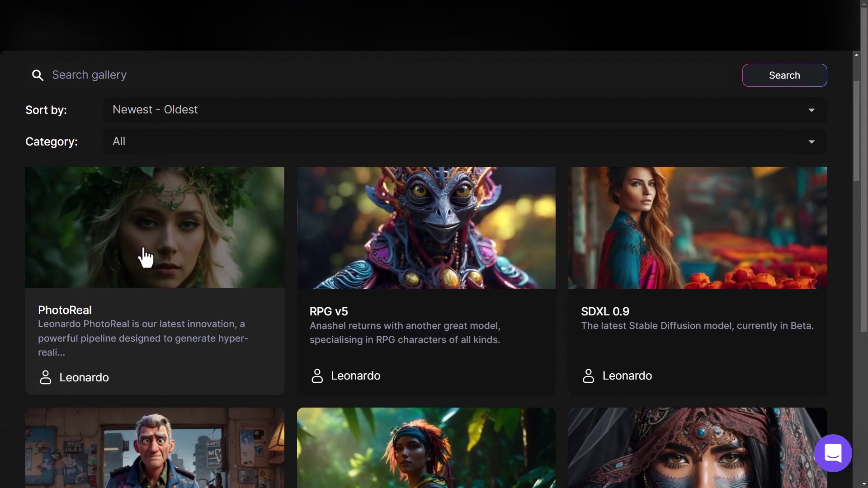
{"action": "scroll", "coordinate": [141, 263], "scroll_direction": "down", "scroll_amount": 4}
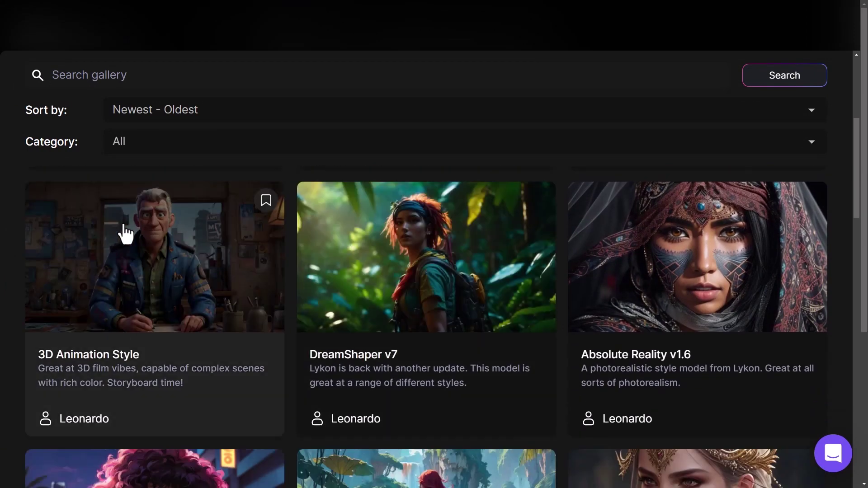
{"action": "scroll", "coordinate": [126, 234], "scroll_direction": "down", "scroll_amount": 1}
{"action": "scroll", "coordinate": [136, 249], "scroll_direction": "up", "scroll_amount": 1}
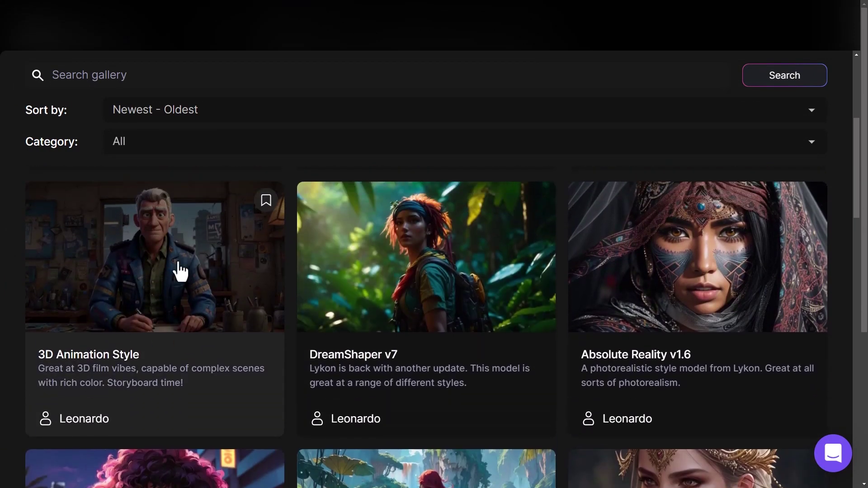
{"action": "scroll", "coordinate": [181, 294], "scroll_direction": "down", "scroll_amount": 4}
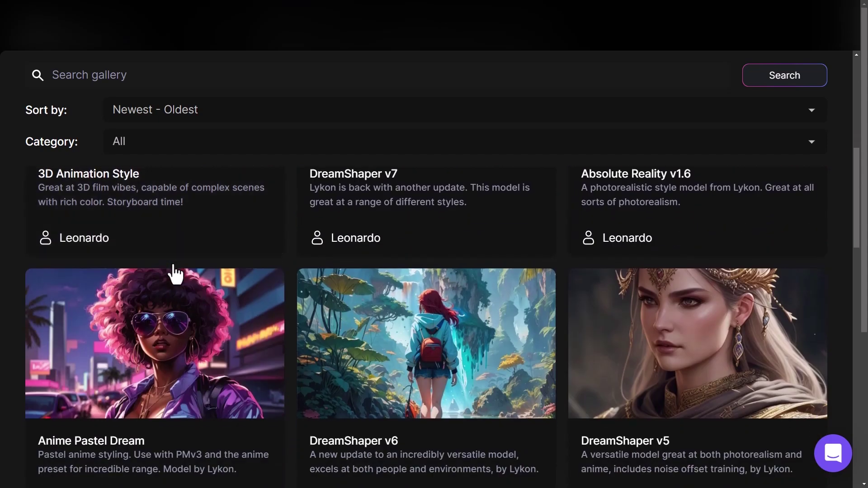
{"action": "scroll", "coordinate": [172, 293], "scroll_direction": "down", "scroll_amount": 3}
{"action": "scroll", "coordinate": [167, 325], "scroll_direction": "down", "scroll_amount": 3}
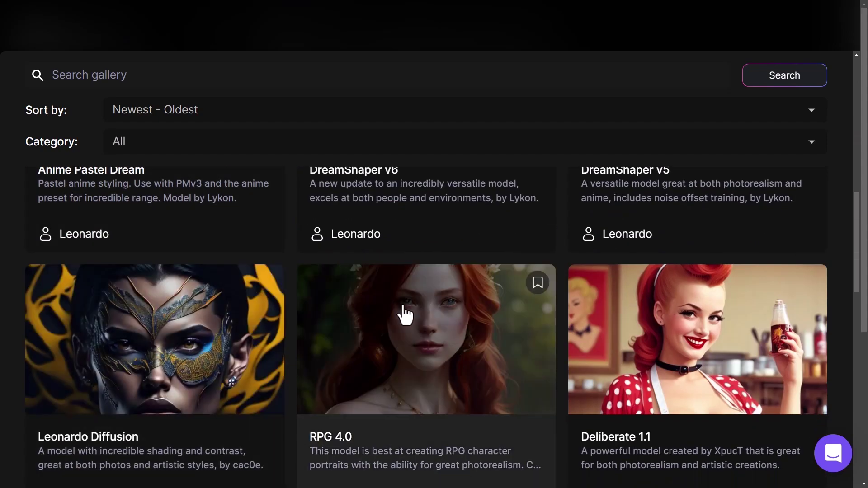
{"action": "scroll", "coordinate": [709, 397], "scroll_direction": "down", "scroll_amount": 5}
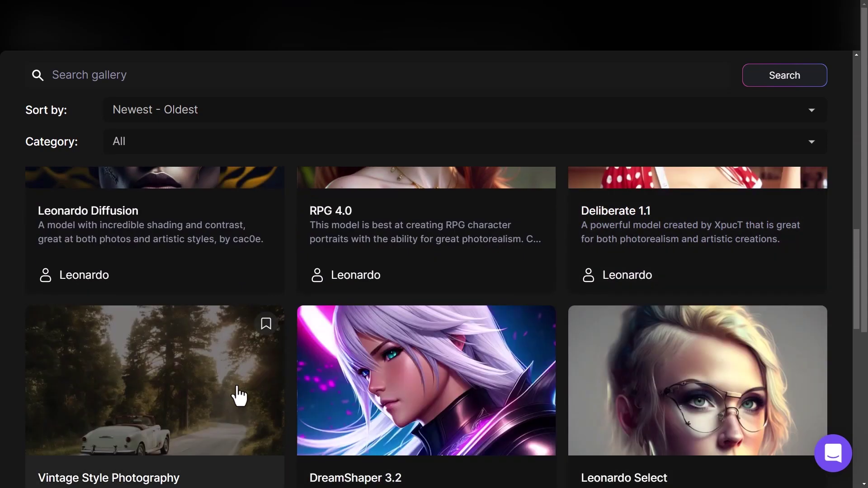
{"action": "scroll", "coordinate": [382, 341], "scroll_direction": "down", "scroll_amount": 4}
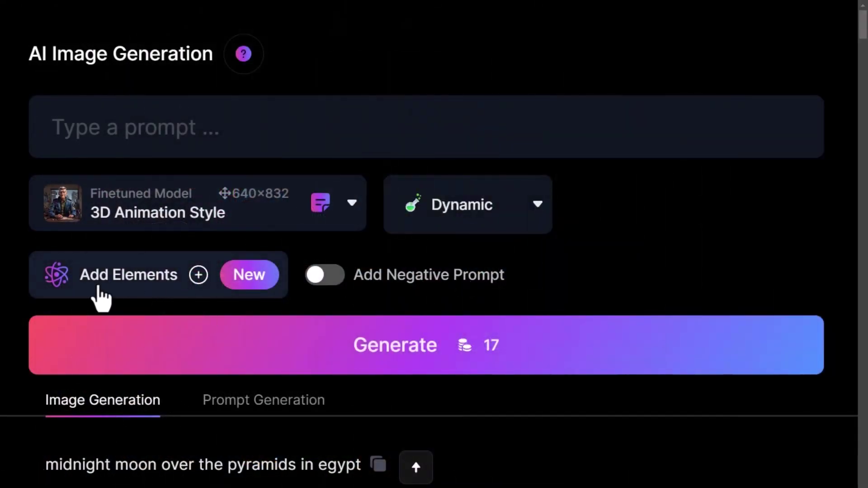
Step: Turn on Add Negative Prompt, then view the Alchemy settings and close them unchanged
{"action": "left_click", "coordinate": [324, 275]}
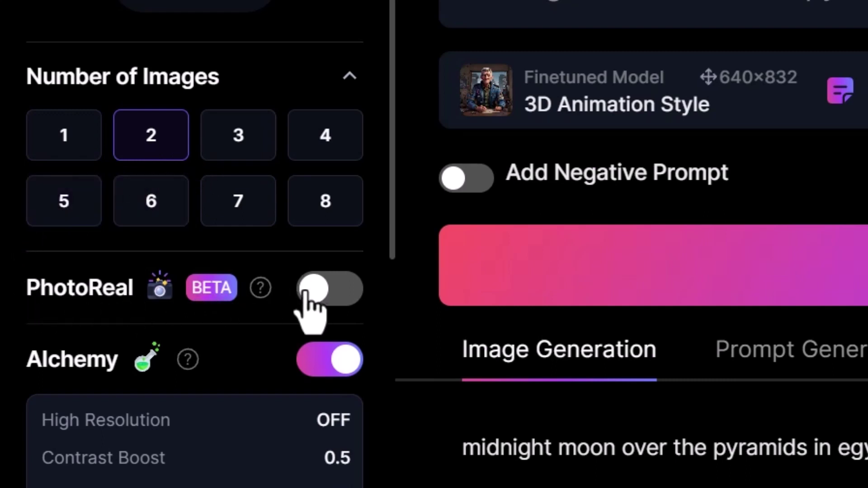
{"action": "scroll", "coordinate": [153, 343], "scroll_direction": "down", "scroll_amount": 6}
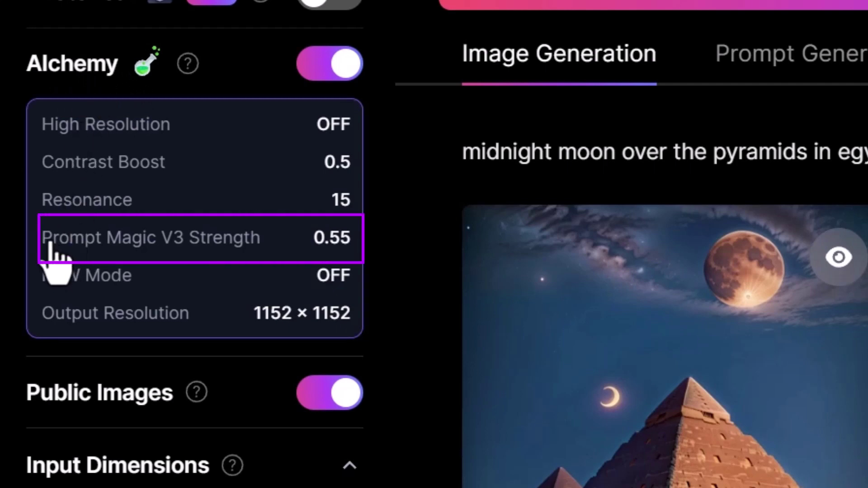
{"action": "left_click", "coordinate": [184, 244]}
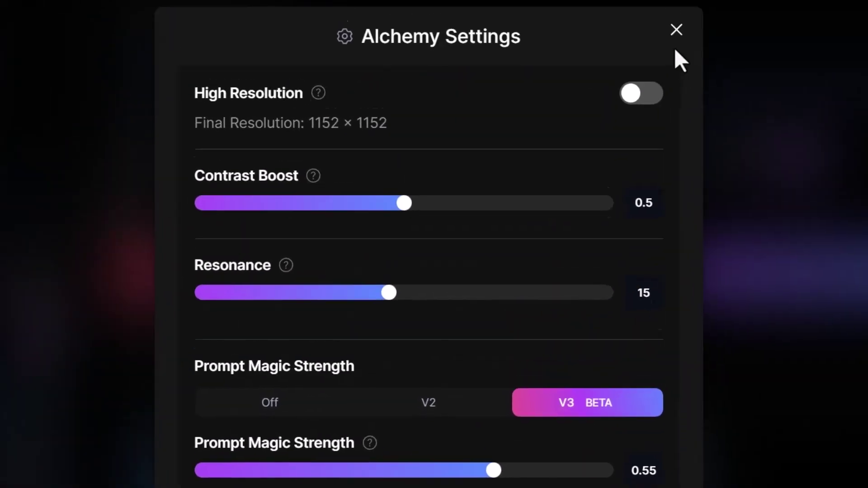
{"action": "left_click", "coordinate": [676, 30]}
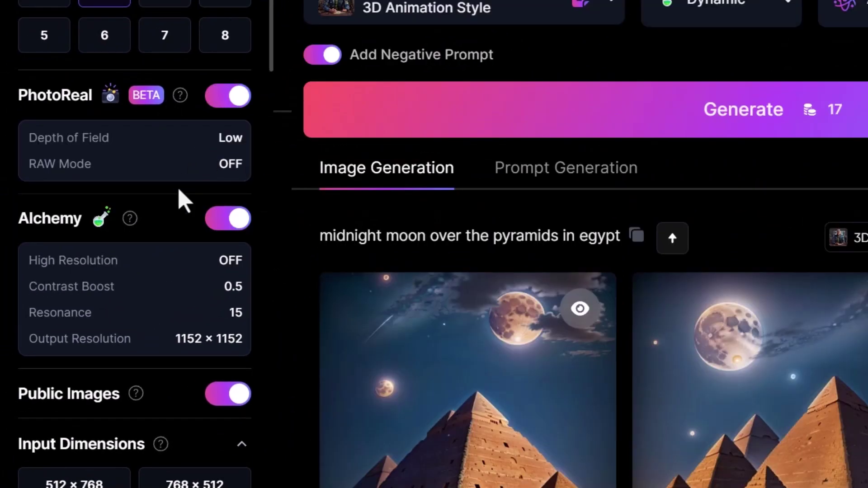
Step: Scroll past Input Dimensions, Guidance Scale, ControlNet, Tiling and Image to Image, then back to PhotoReal
{"action": "scroll", "coordinate": [178, 197], "scroll_direction": "down", "scroll_amount": 6}
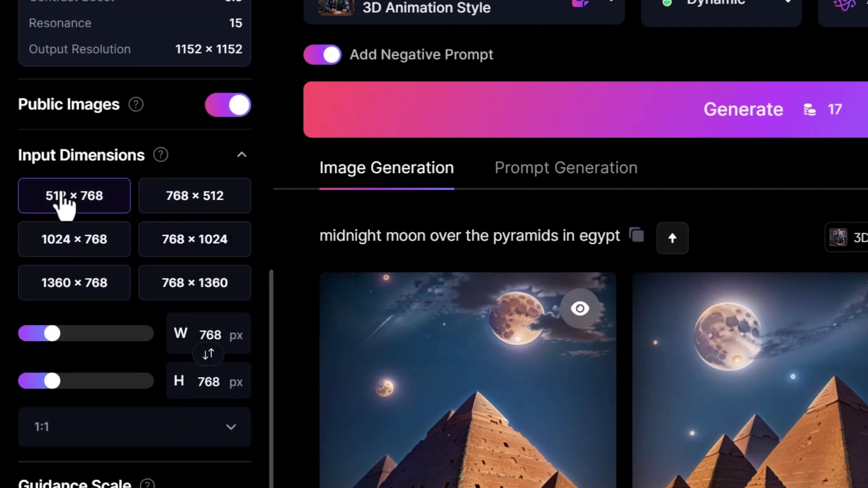
{"action": "scroll", "coordinate": [77, 252], "scroll_direction": "down", "scroll_amount": 5}
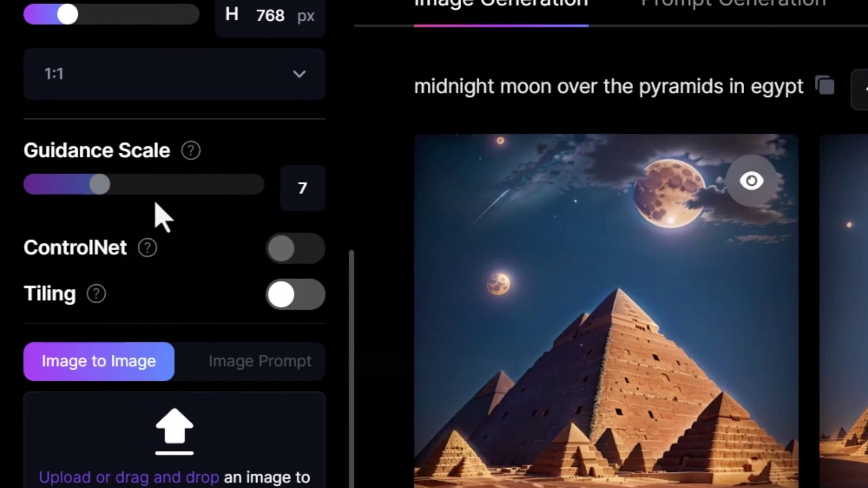
{"action": "scroll", "coordinate": [124, 336], "scroll_direction": "down", "scroll_amount": 1}
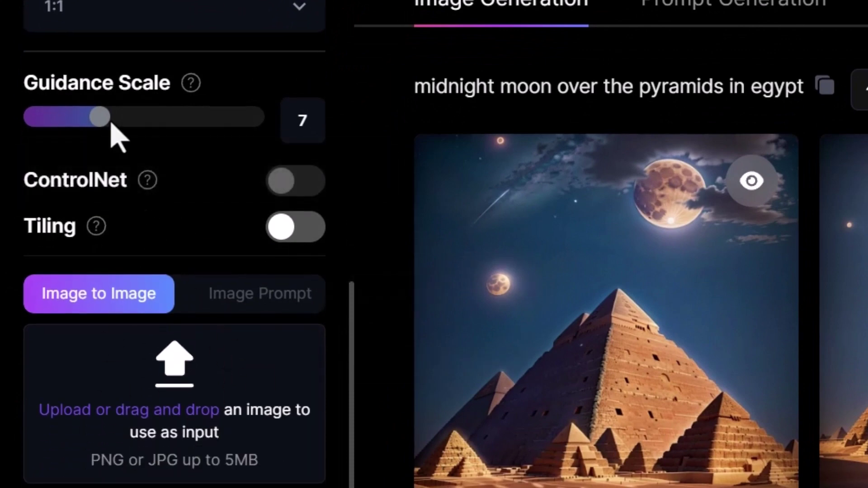
{"action": "scroll", "coordinate": [220, 171], "scroll_direction": "up", "scroll_amount": 10}
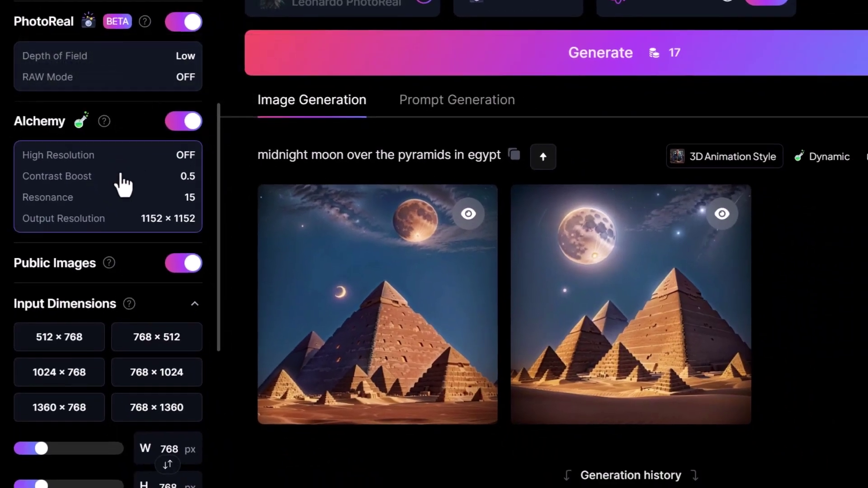
Step: Review the Prompt Magic Strength in the full Alchemy settings, then cancel without saving
{"action": "left_click", "coordinate": [122, 183]}
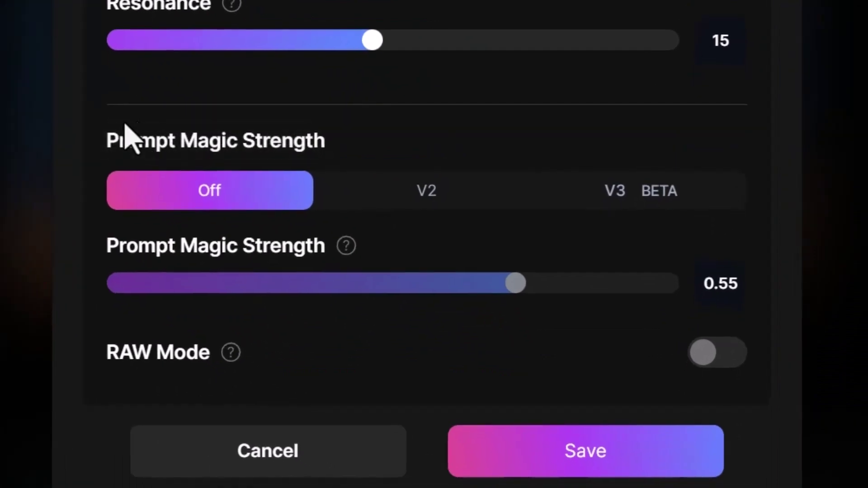
{"action": "left_click_drag", "start_coordinate": [108, 136], "coordinate": [339, 156]}
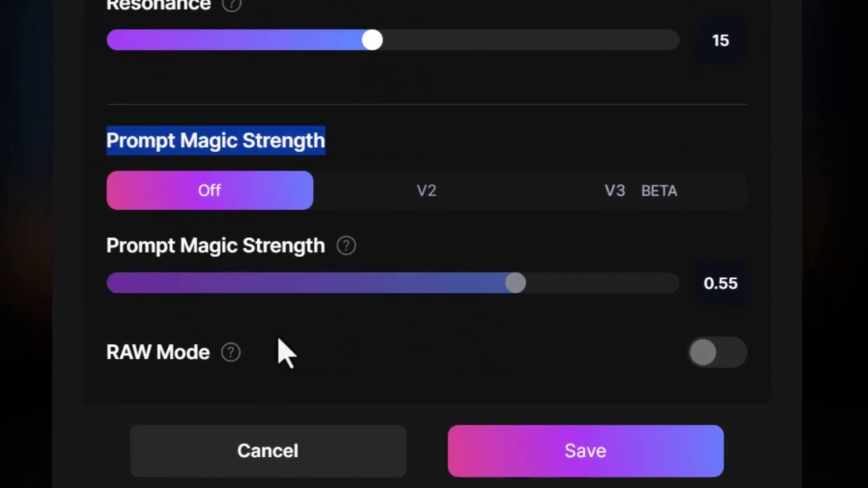
{"action": "left_click", "coordinate": [296, 449]}
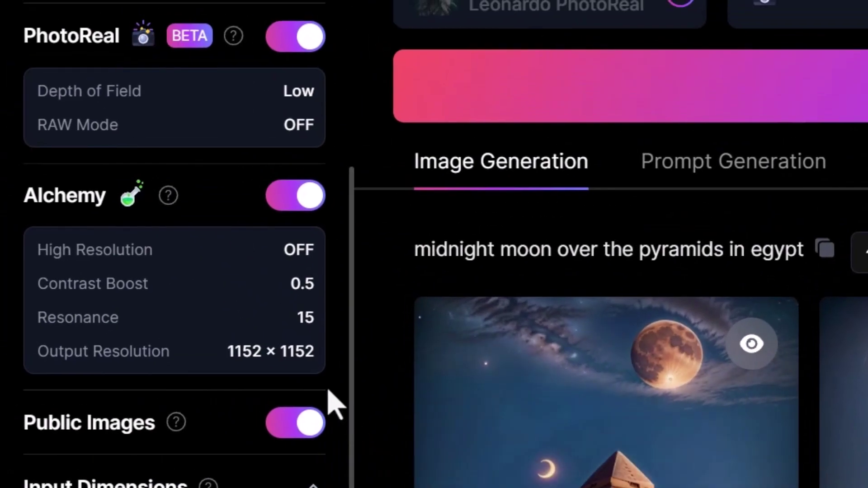
Step: Turn Alchemy off, toggle Prompt Magic v2 on and off, then re-enable Alchemy
{"action": "left_click", "coordinate": [292, 199]}
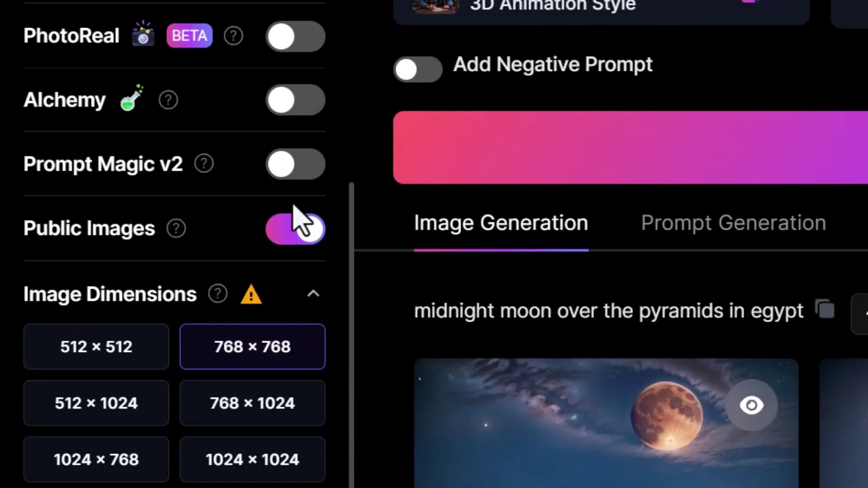
{"action": "left_click", "coordinate": [289, 174]}
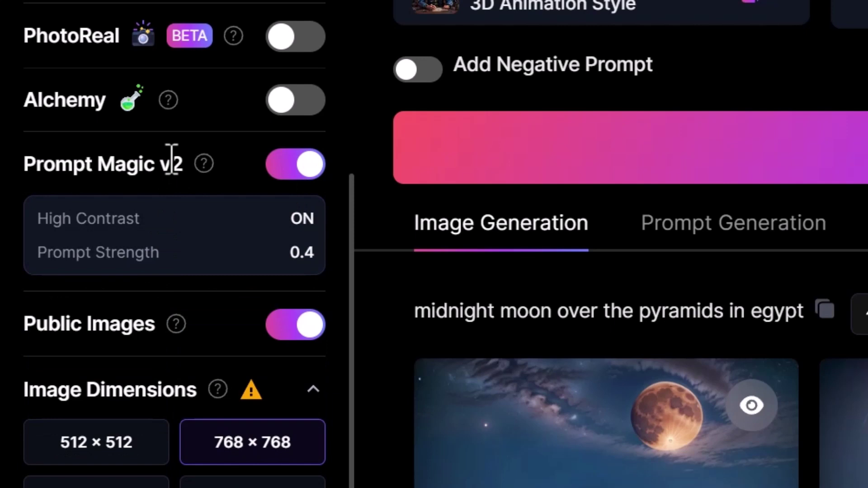
{"action": "left_click", "coordinate": [285, 168]}
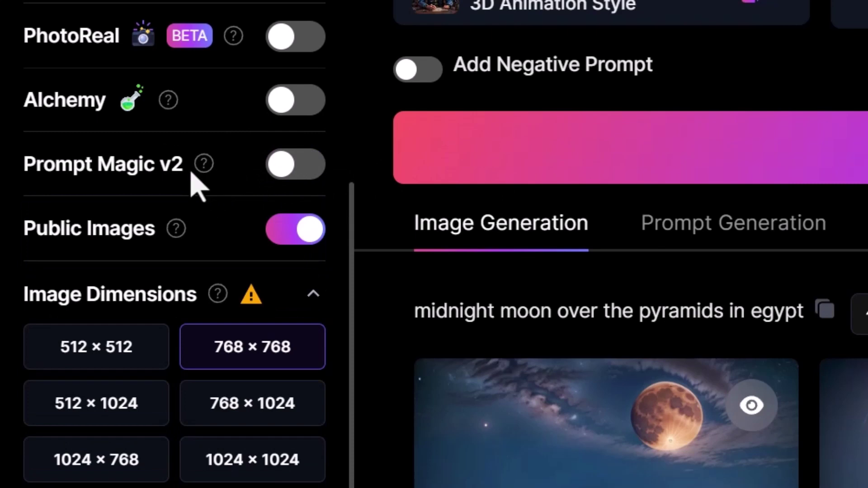
{"action": "left_click", "coordinate": [285, 109]}
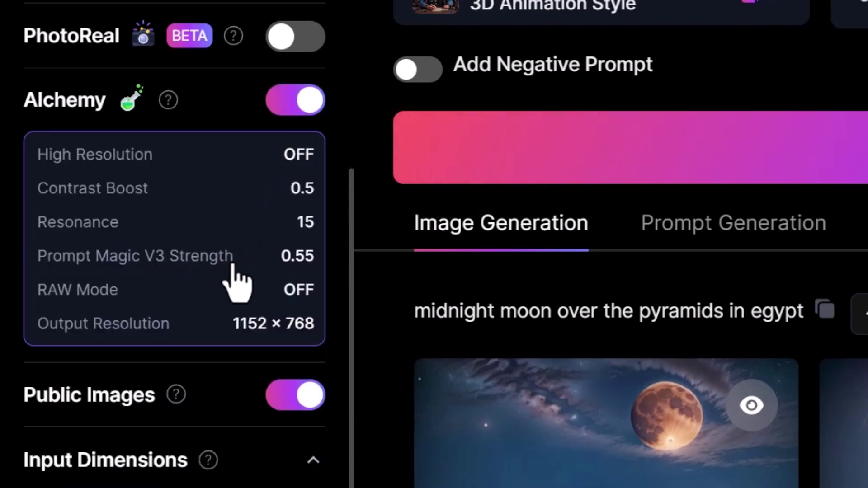
{"action": "scroll", "coordinate": [232, 280], "scroll_direction": "up", "scroll_amount": 5}
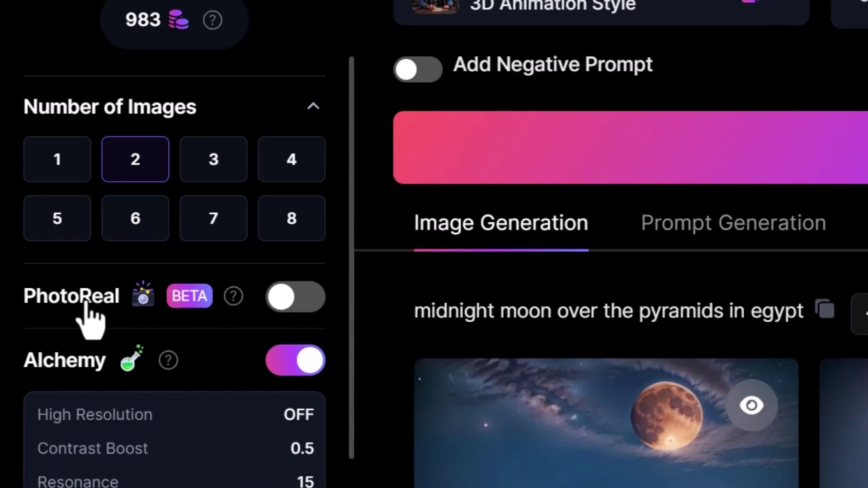
{"action": "left_click", "coordinate": [307, 298]}
{"action": "scroll", "coordinate": [93, 244], "scroll_direction": "down", "scroll_amount": 3}
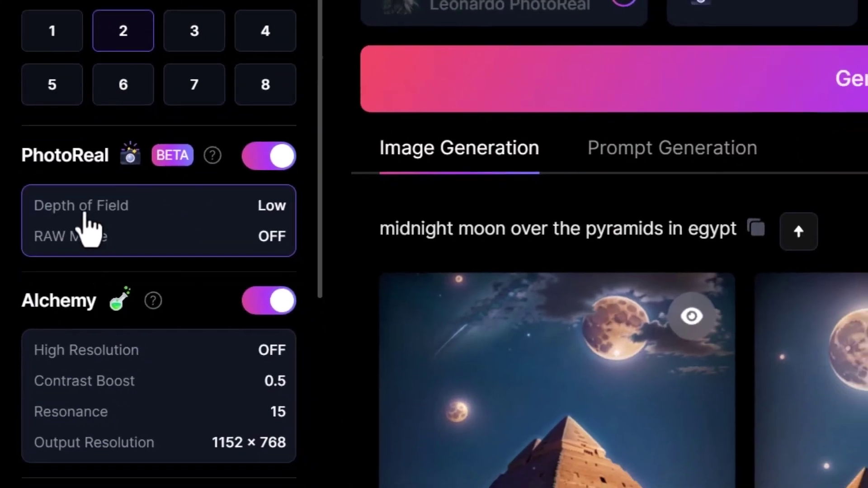
{"action": "scroll", "coordinate": [89, 228], "scroll_direction": "down", "scroll_amount": 4}
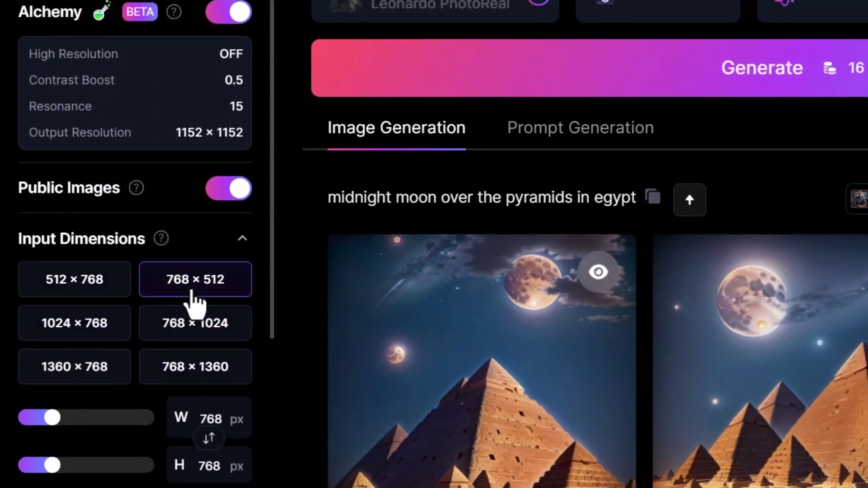
{"action": "left_click", "coordinate": [205, 285]}
{"action": "scroll", "coordinate": [180, 271], "scroll_direction": "down", "scroll_amount": 2}
{"action": "scroll", "coordinate": [183, 282], "scroll_direction": "down", "scroll_amount": 1}
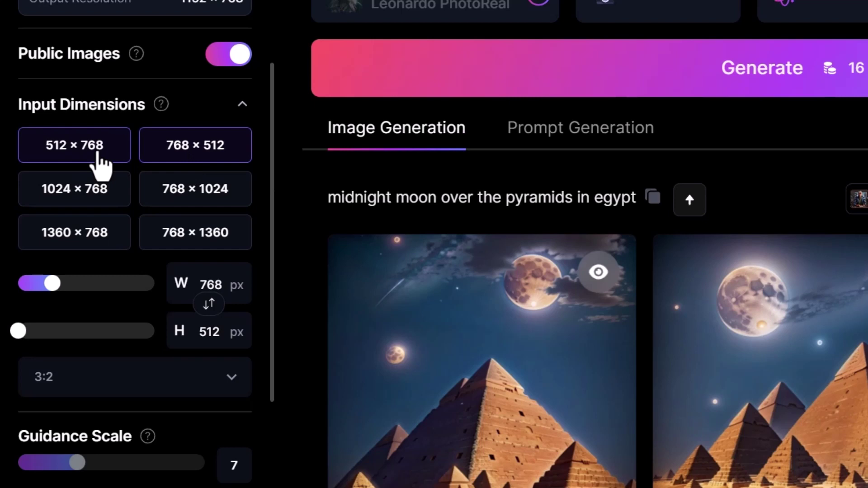
{"action": "left_click", "coordinate": [100, 160]}
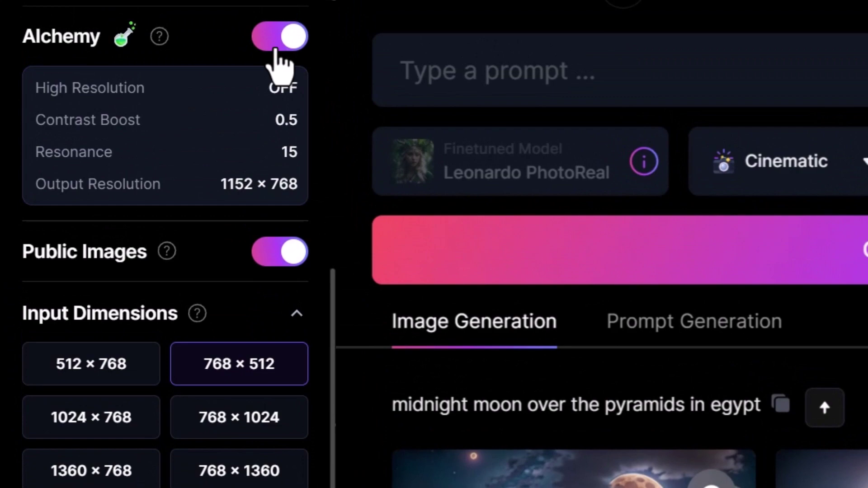
{"action": "left_click", "coordinate": [277, 35]}
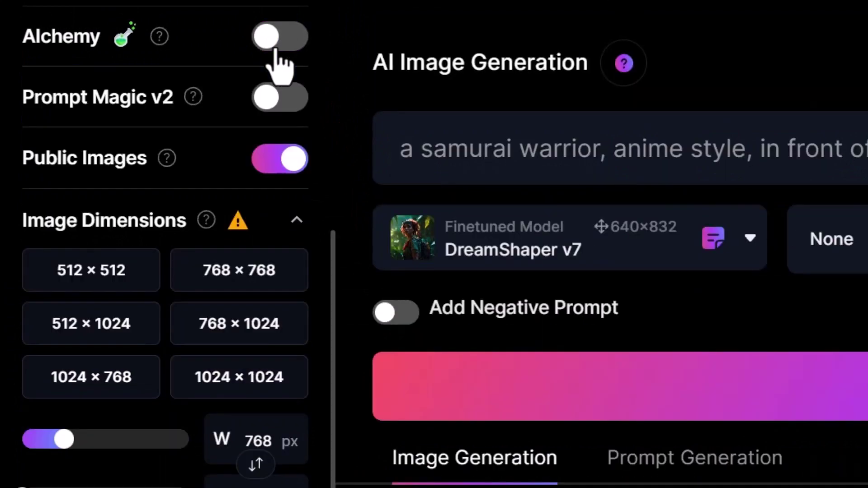
{"action": "mouse_move", "coordinate": [236, 223]}
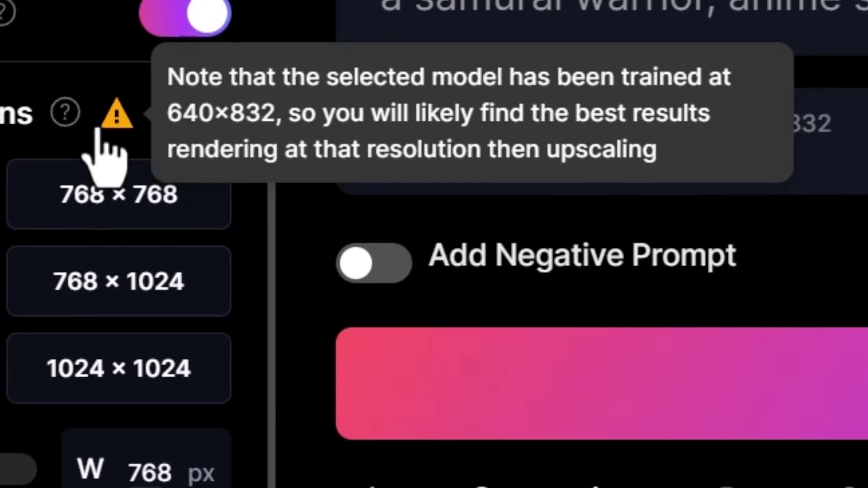
{"action": "left_click", "coordinate": [352, 42]}
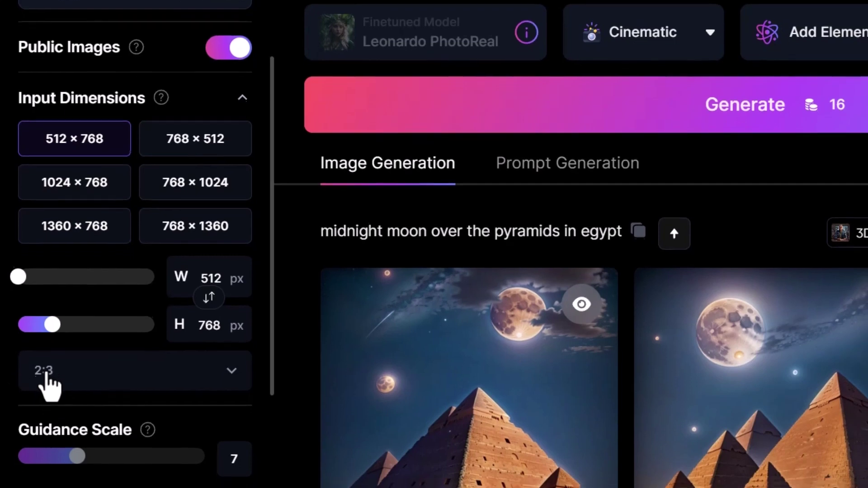
{"action": "left_click", "coordinate": [42, 379]}
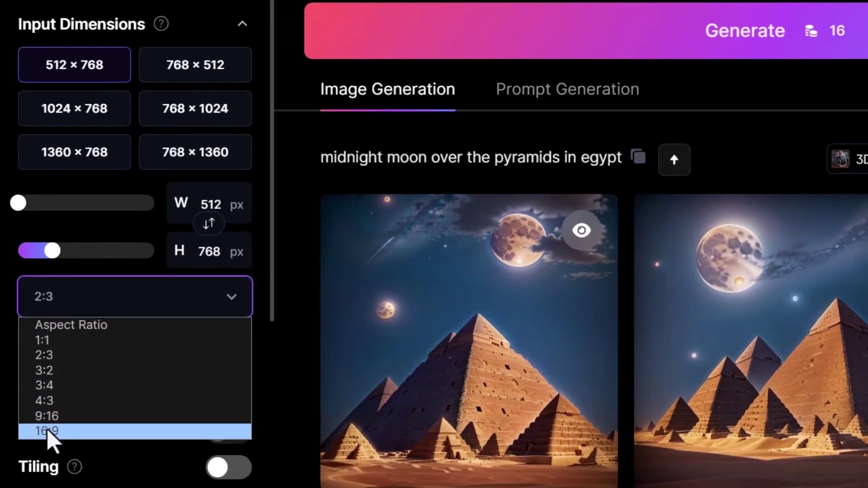
{"action": "left_click", "coordinate": [55, 371]}
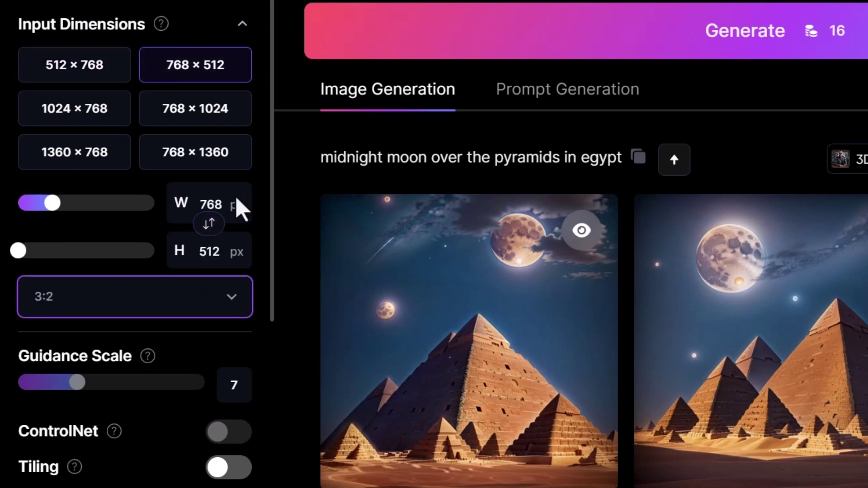
{"action": "left_click", "coordinate": [208, 224]}
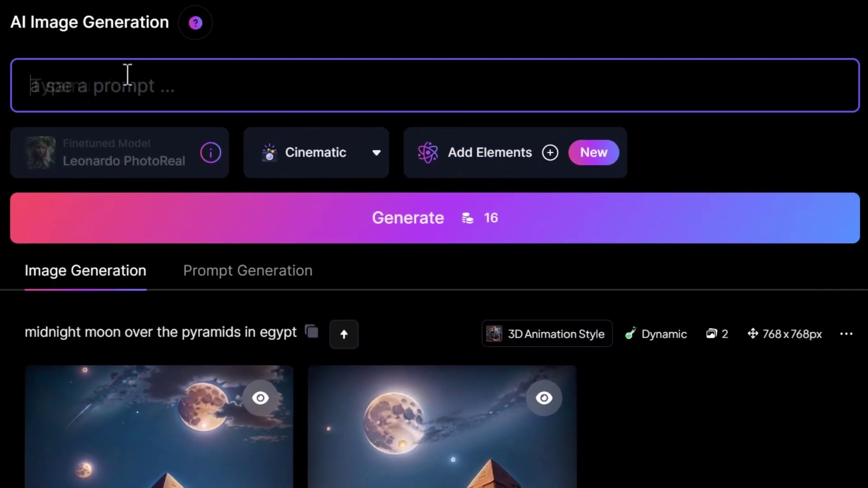
Step: Generate 'a samurai warrior, anime style, in front of mount fuji' in Cinematic style and preview a result
{"action": "type", "text": "a samurai warrior, anime style, in front of mount fuji"}
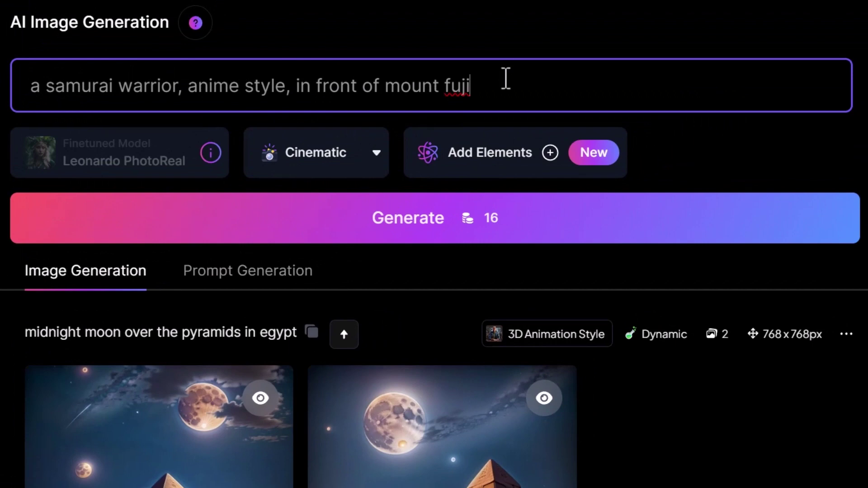
{"action": "left_click", "coordinate": [306, 162]}
{"action": "left_click", "coordinate": [299, 205]}
{"action": "left_click", "coordinate": [302, 219]}
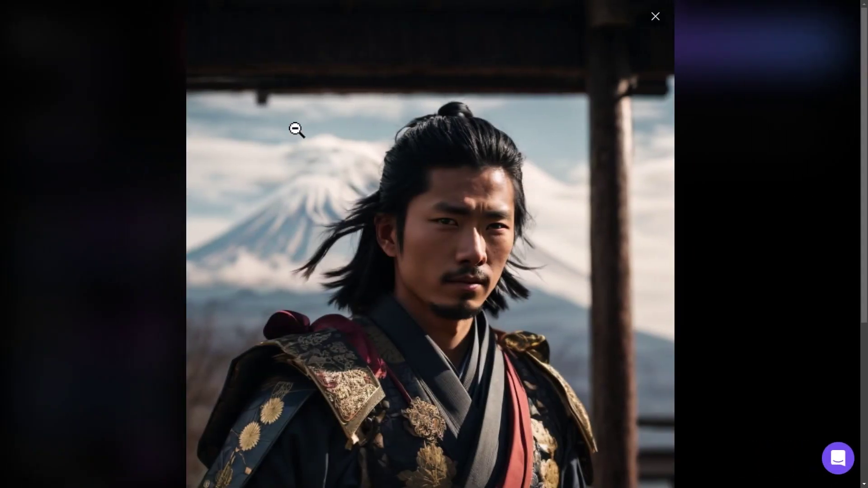
{"action": "scroll", "coordinate": [557, 221], "scroll_direction": "down", "scroll_amount": 4}
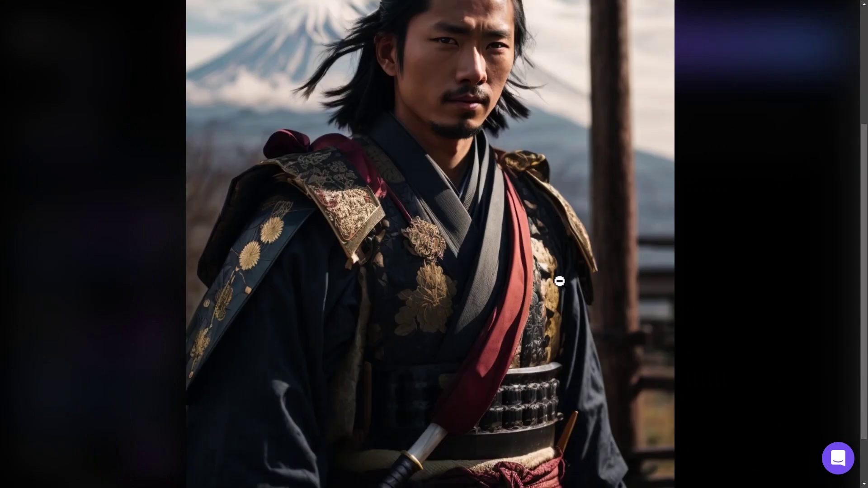
{"action": "scroll", "coordinate": [560, 285], "scroll_direction": "up", "scroll_amount": 4}
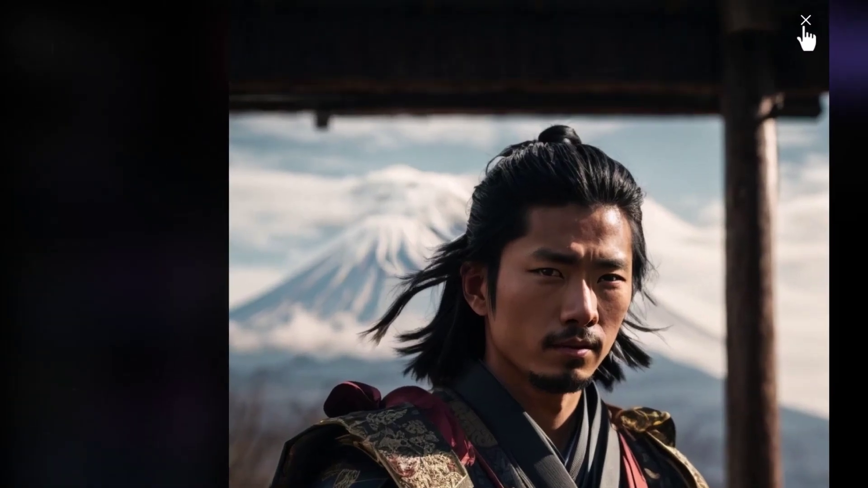
{"action": "left_click", "coordinate": [654, 19]}
{"action": "scroll", "coordinate": [840, 271], "scroll_direction": "up", "scroll_amount": 5}
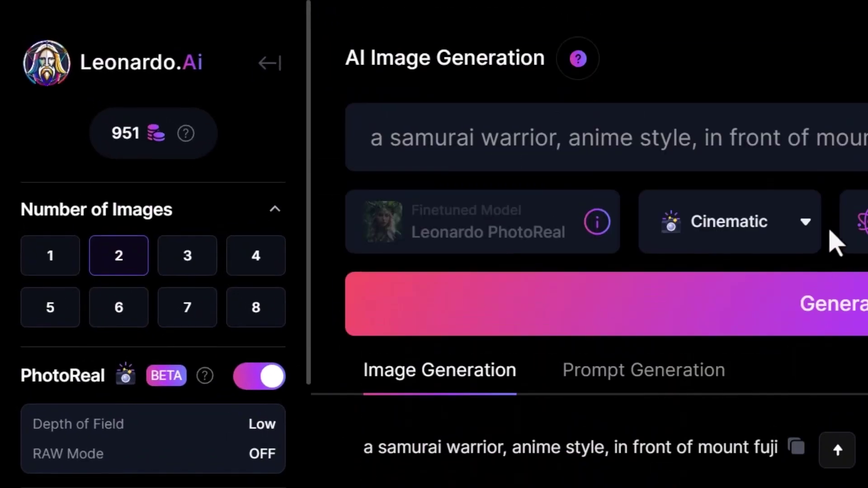
Step: Turn off PhotoReal, choose the Anime style, and select the DreamShaper v7 custom model
{"action": "left_click_drag", "start_coordinate": [569, 140], "coordinate": [699, 145]}
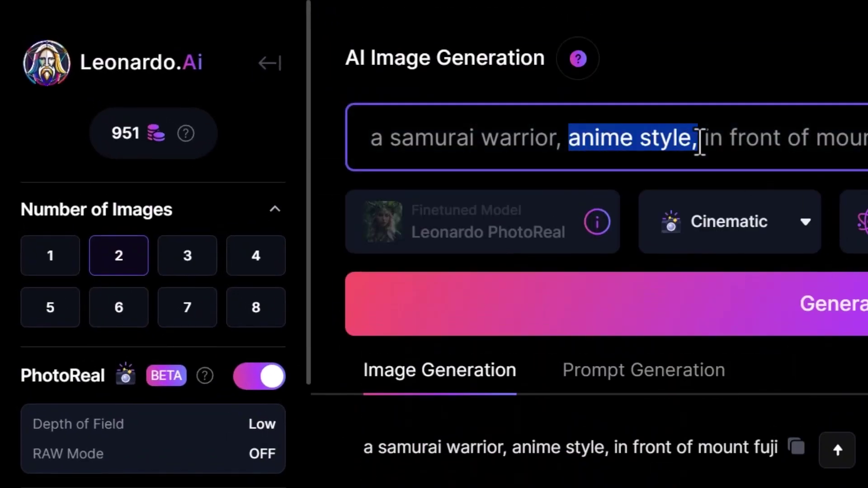
{"action": "left_click", "coordinate": [263, 385]}
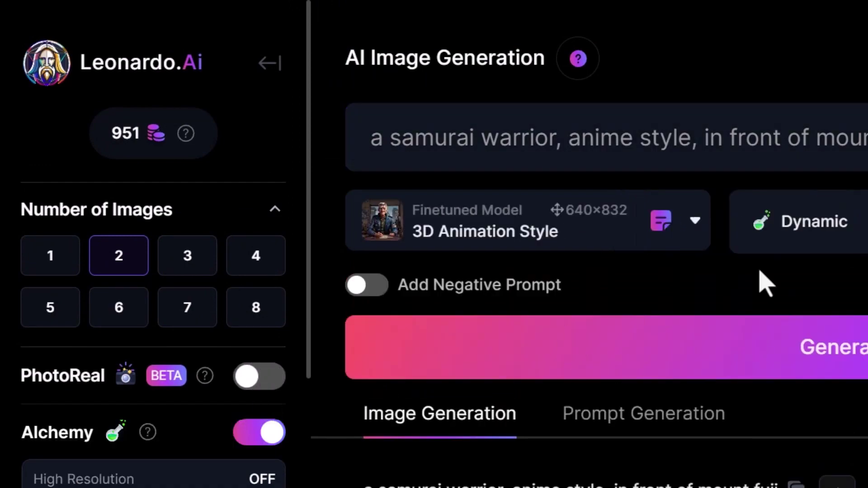
{"action": "left_click", "coordinate": [836, 231]}
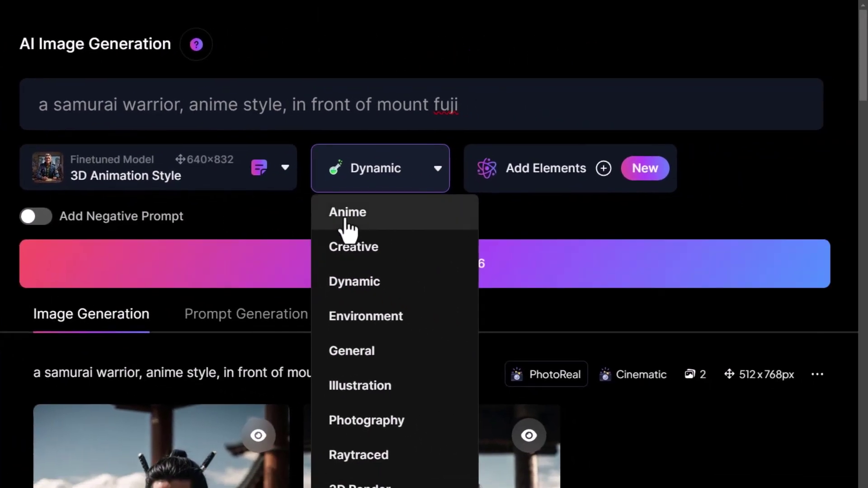
{"action": "left_click", "coordinate": [346, 221]}
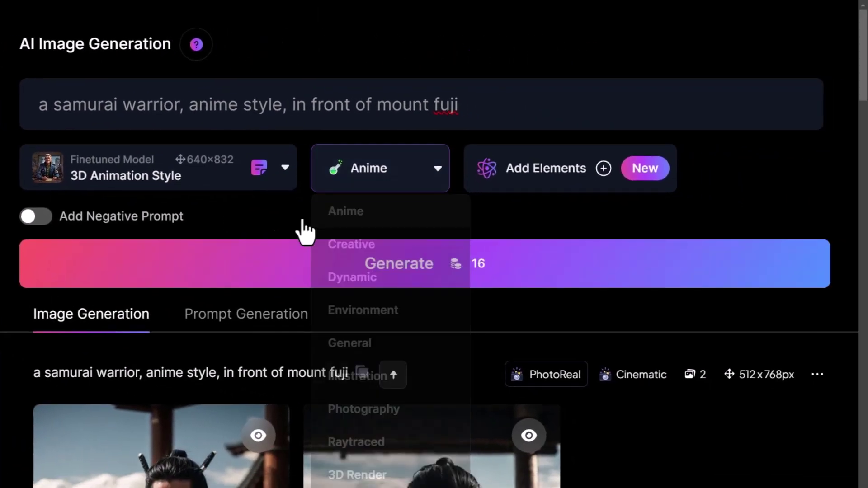
{"action": "left_click", "coordinate": [156, 185]}
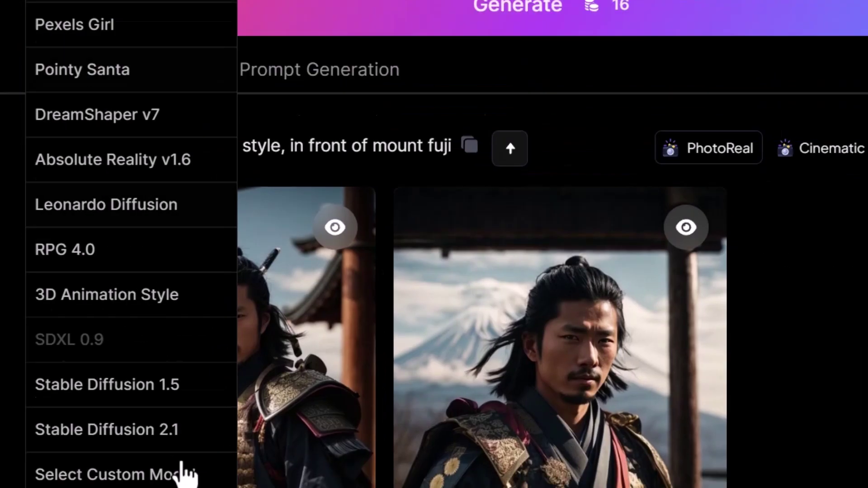
{"action": "left_click", "coordinate": [135, 400]}
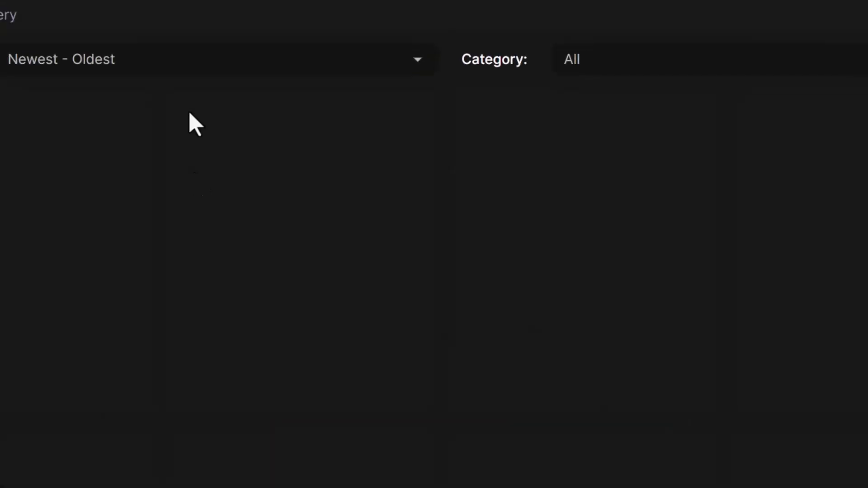
{"action": "scroll", "coordinate": [172, 191], "scroll_direction": "down", "scroll_amount": 5}
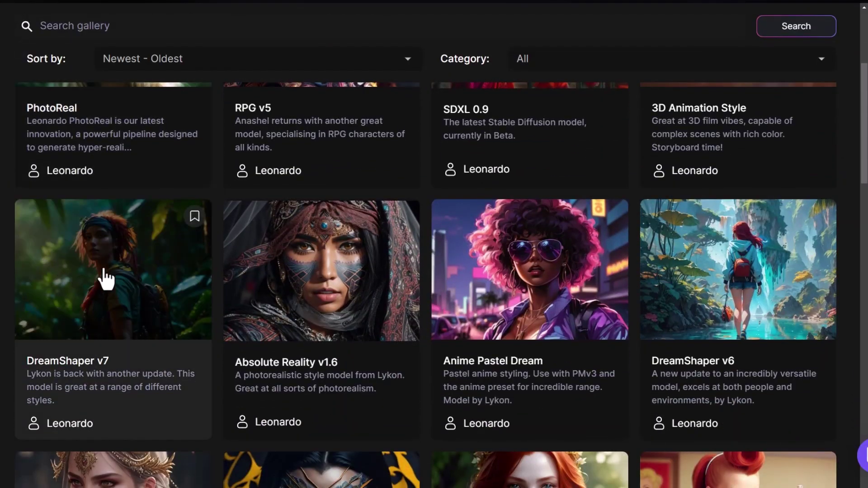
{"action": "left_click", "coordinate": [105, 279]}
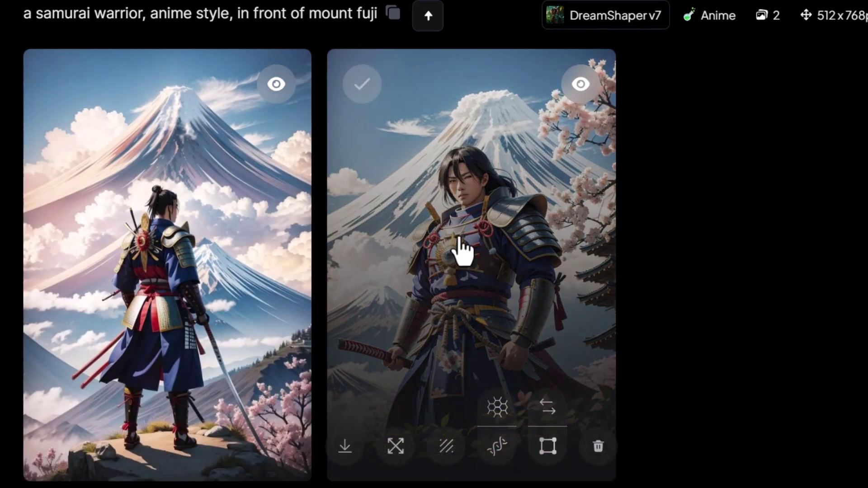
Step: Preview the right-hand DreamShaper v7 samurai image enlarged, then close it
{"action": "left_click", "coordinate": [419, 154]}
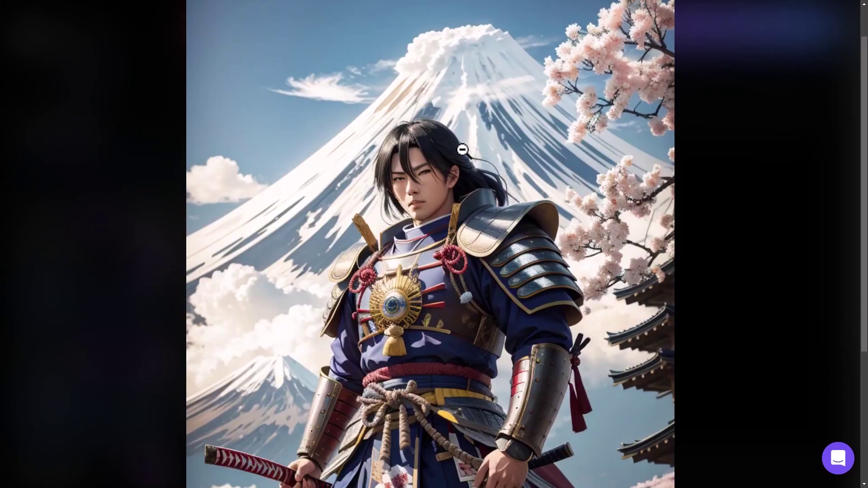
{"action": "scroll", "coordinate": [462, 149], "scroll_direction": "down", "scroll_amount": 4}
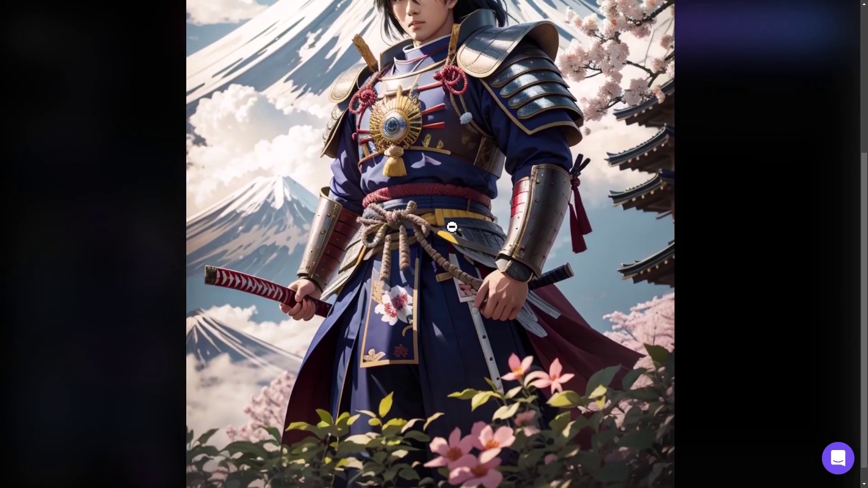
{"action": "scroll", "coordinate": [451, 226], "scroll_direction": "up", "scroll_amount": 4}
{"action": "left_click", "coordinate": [452, 226]}
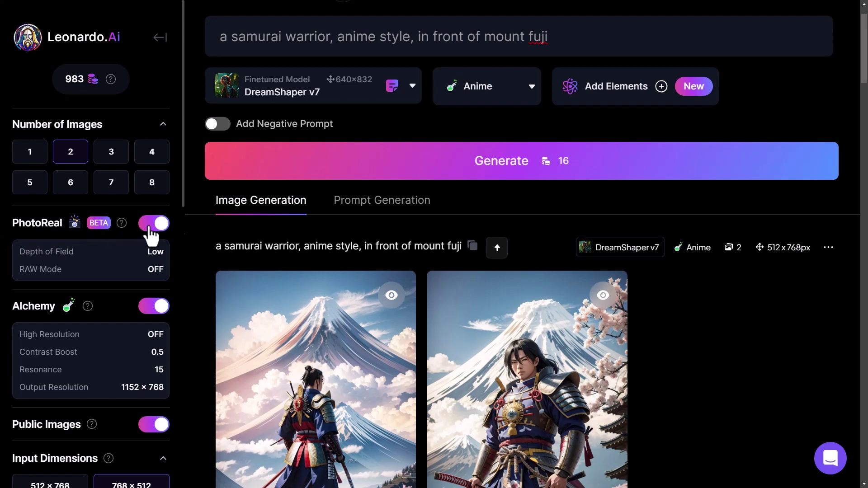
Step: With PhotoReal and Alchemy off, Creative Upscale the right samurai image to 1792×2704 and view it
{"action": "left_click", "coordinate": [151, 225]}
{"action": "left_click", "coordinate": [154, 256]}
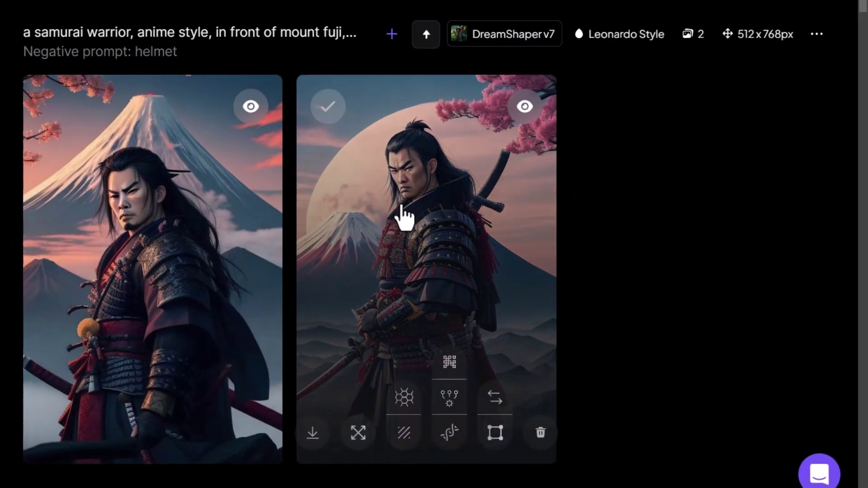
{"action": "left_click", "coordinate": [402, 217]}
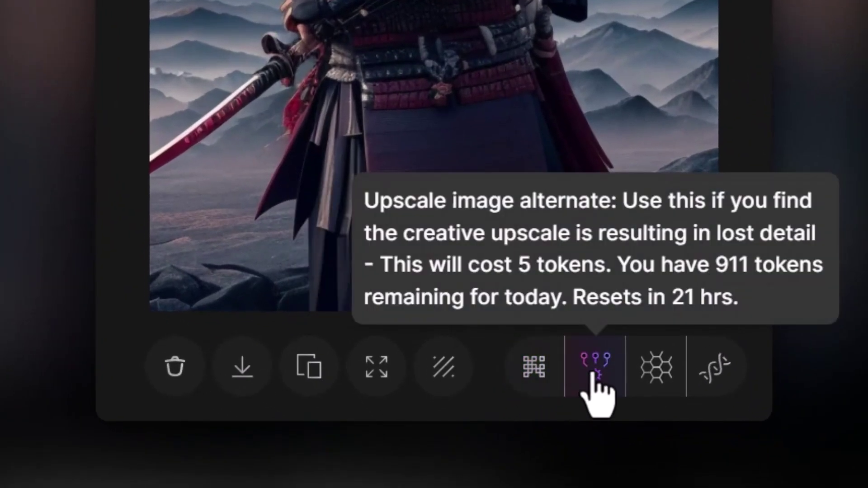
{"action": "left_click", "coordinate": [533, 375]}
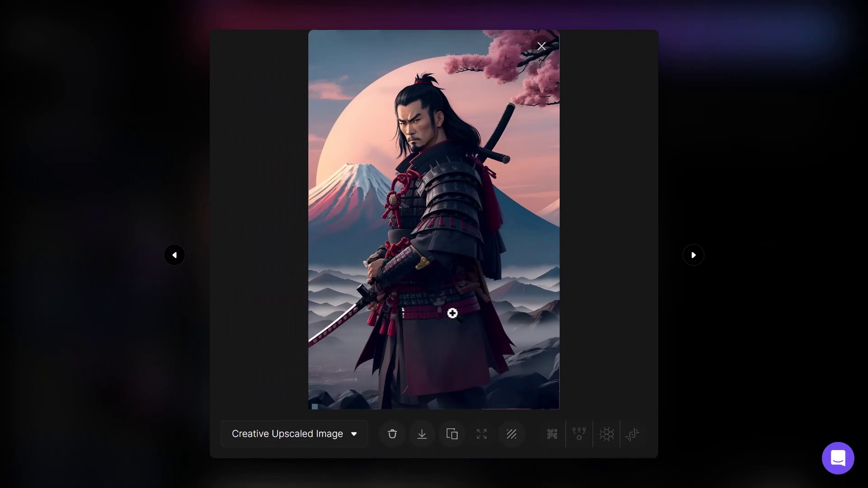
{"action": "left_click", "coordinate": [475, 246]}
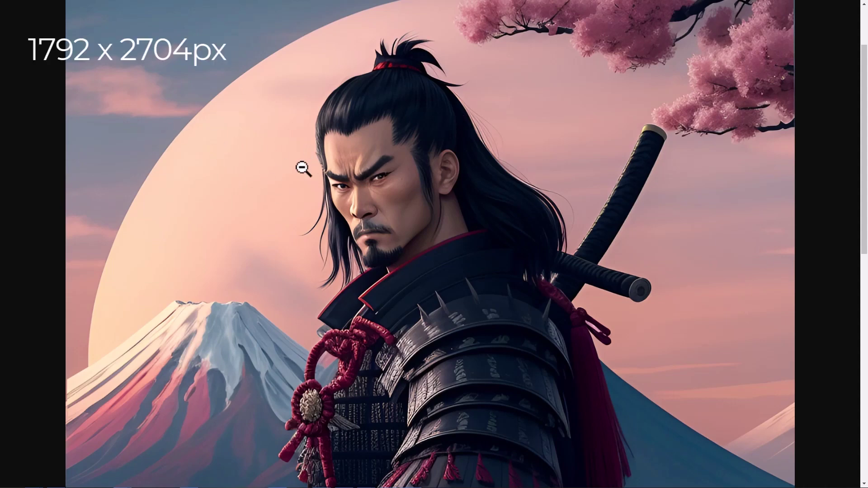
Step: Scroll through the upscaled samurai image, then browse the Community Feed gallery
{"action": "scroll", "coordinate": [518, 103], "scroll_direction": "down", "scroll_amount": 12}
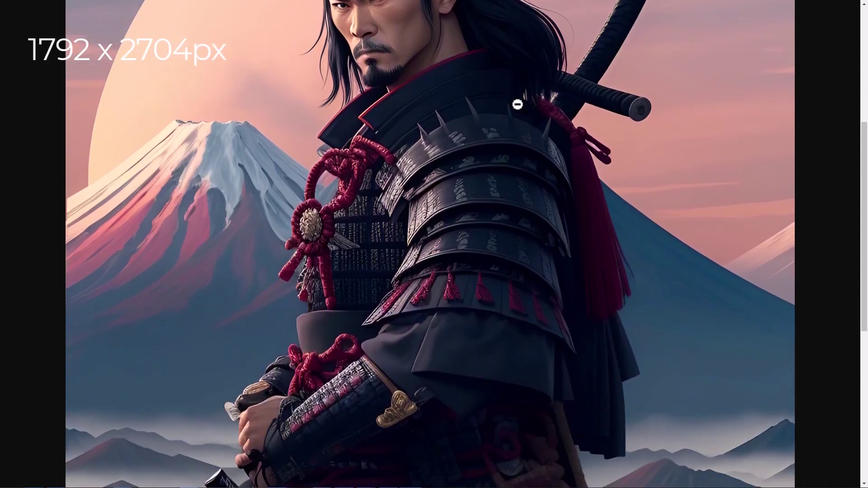
{"action": "scroll", "coordinate": [515, 103], "scroll_direction": "up", "scroll_amount": 12}
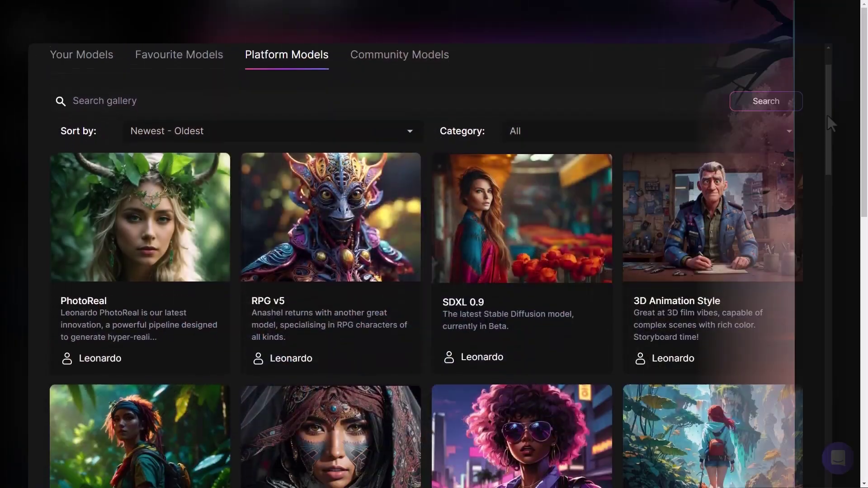
{"action": "left_click_drag", "start_coordinate": [827, 115], "coordinate": [838, 325]}
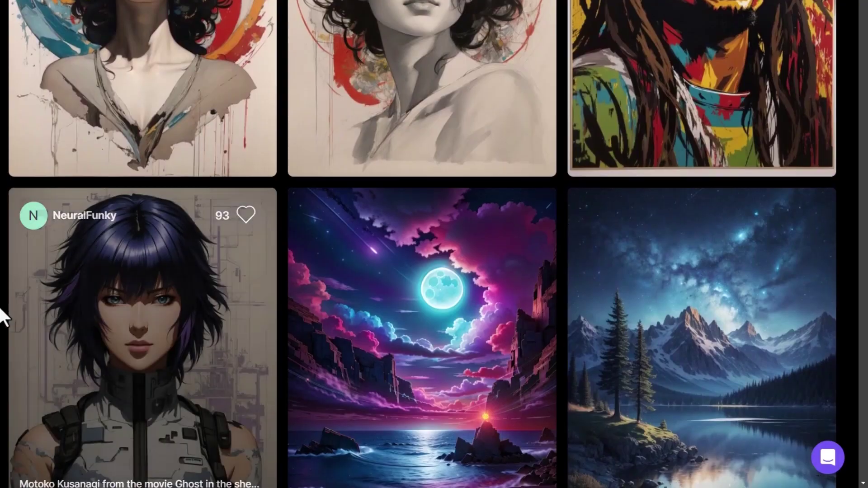
{"action": "scroll", "coordinate": [2, 316], "scroll_direction": "down", "scroll_amount": 9}
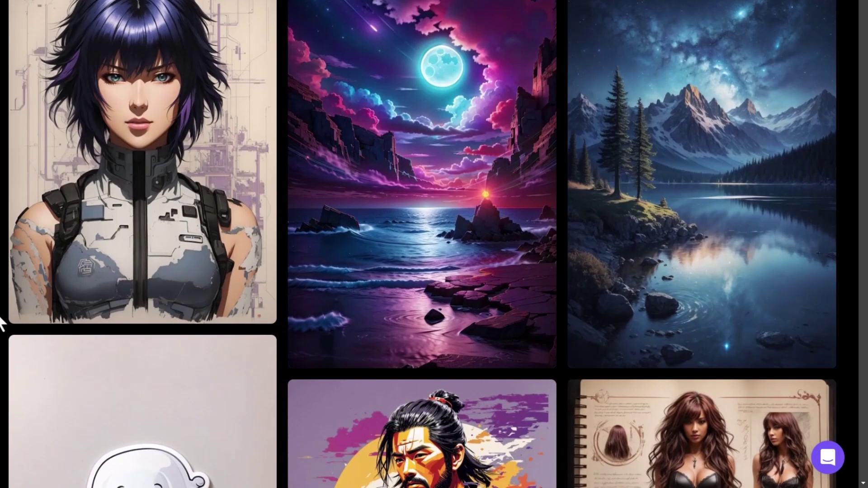
{"action": "scroll", "coordinate": [3, 323], "scroll_direction": "down", "scroll_amount": 15}
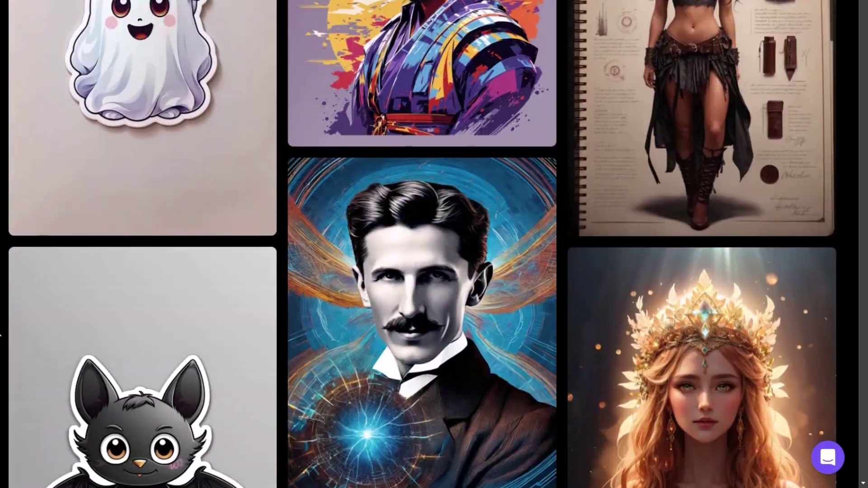